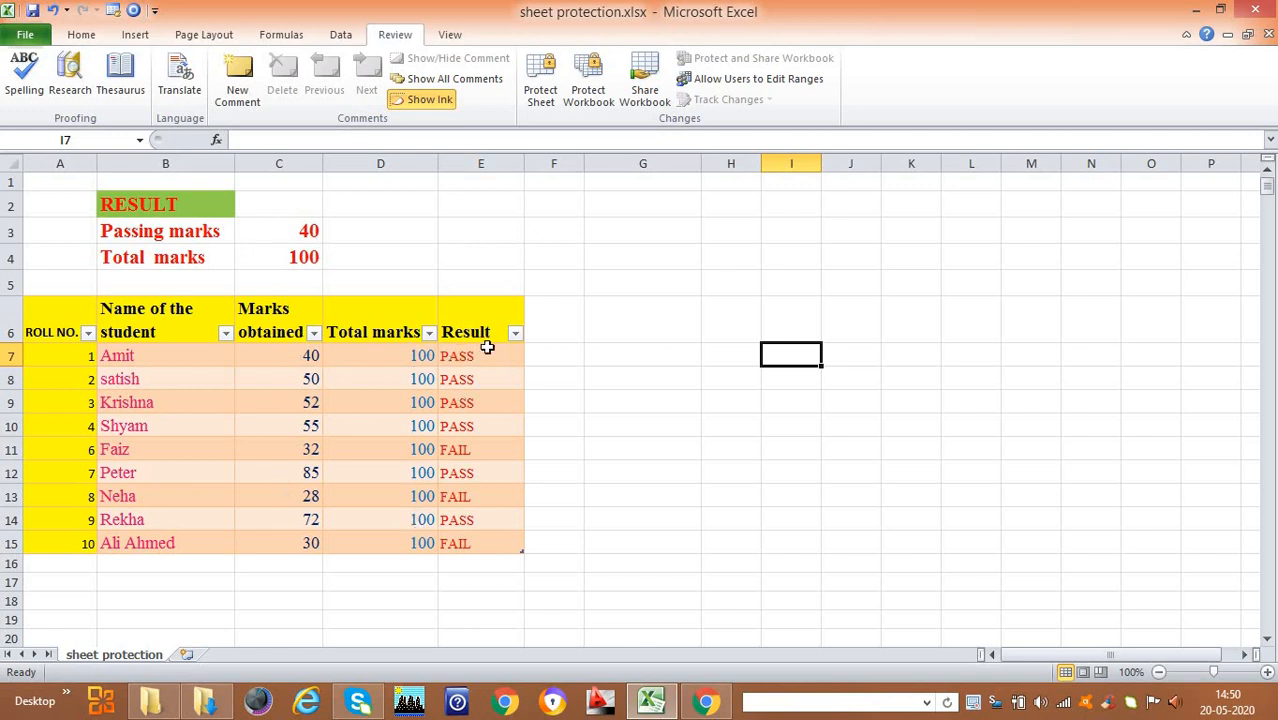
{"action": "left_click_drag", "start_coordinate": [487, 347], "coordinate": [488, 560]}
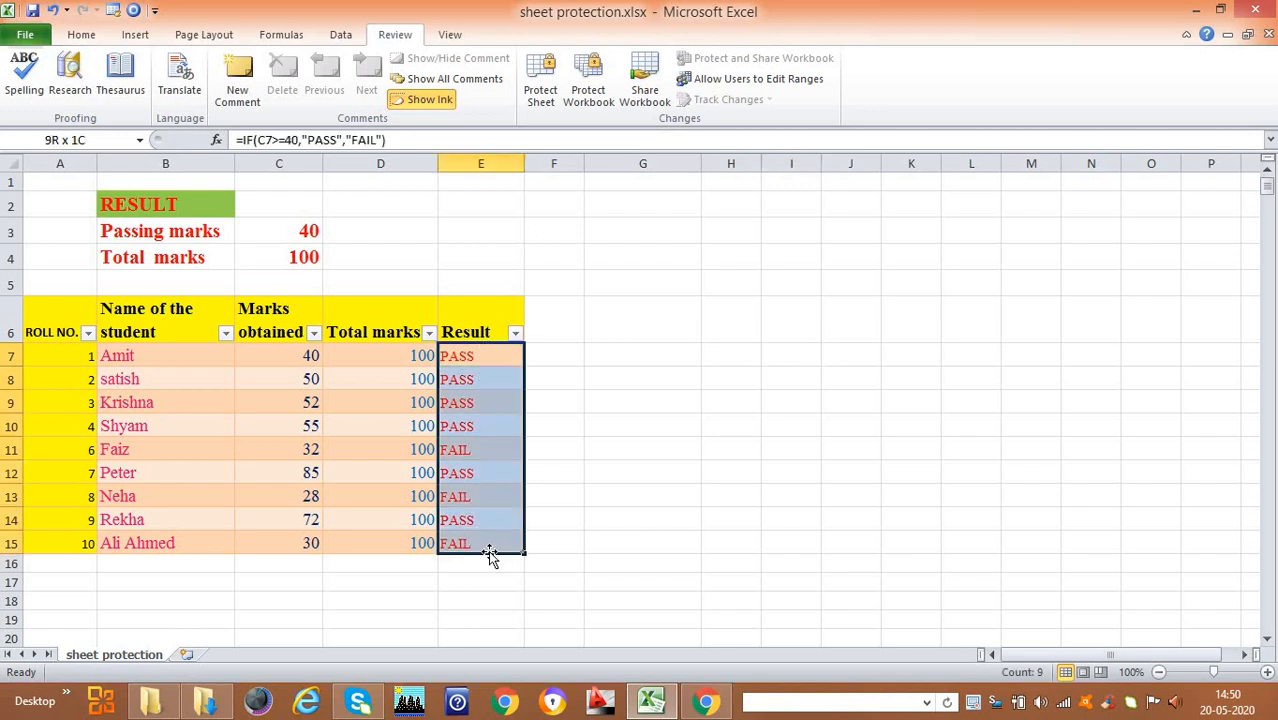
{"action": "left_click", "coordinate": [679, 350]}
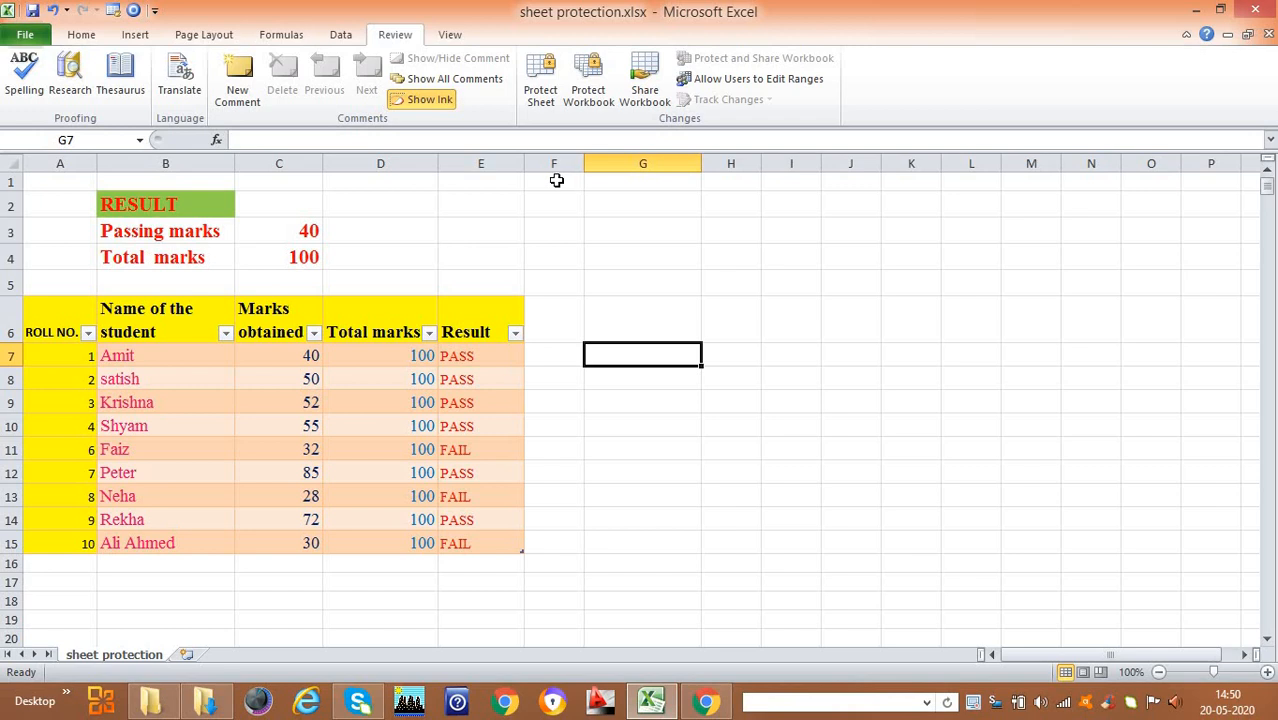
{"action": "left_click", "coordinate": [591, 276]}
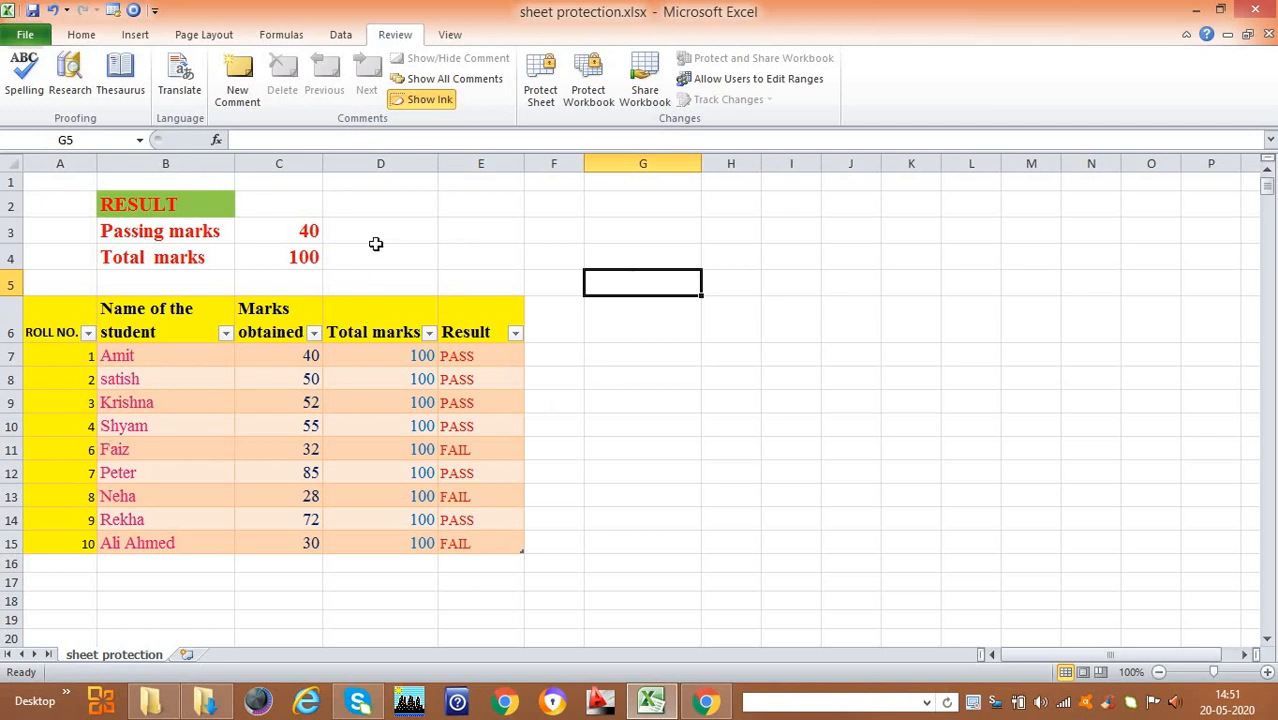
Protect the worksheet with a password, entering and confirming it, keeping the default permissions for selecting locked and unlocked cells.
{"action": "left_click", "coordinate": [541, 95]}
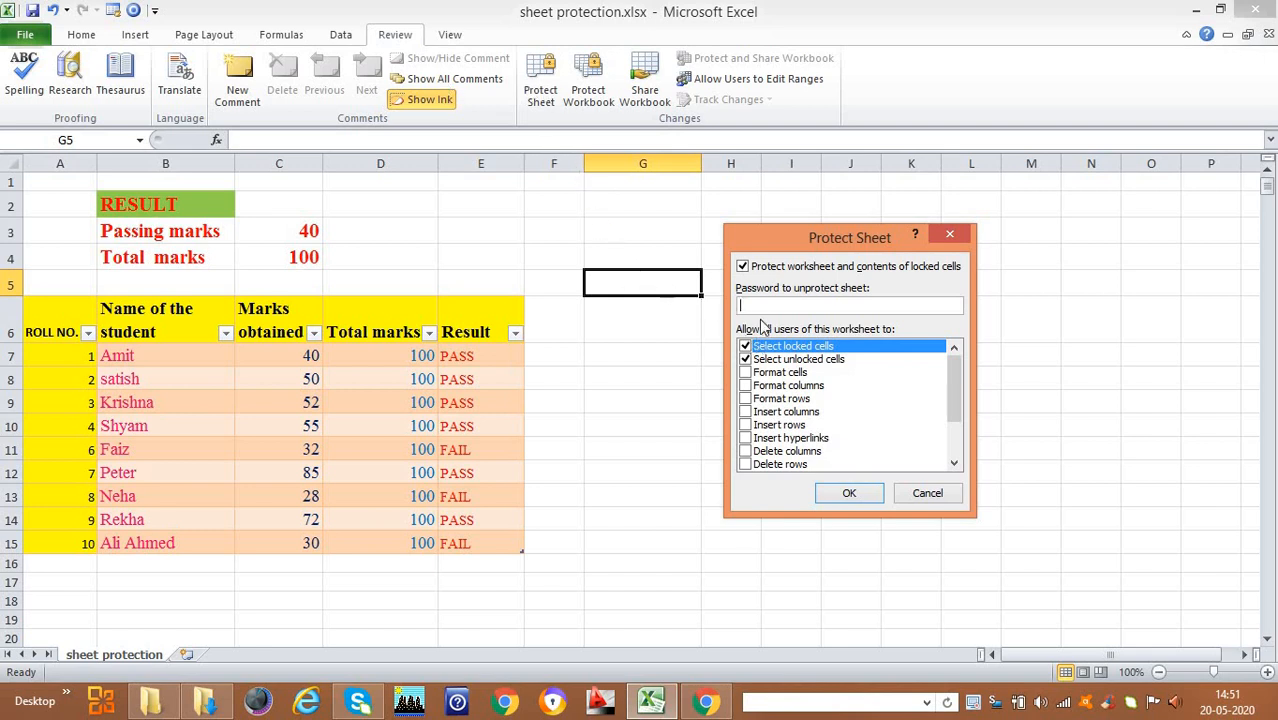
{"action": "type", "text": "1"}
{"action": "left_click", "coordinate": [850, 494]}
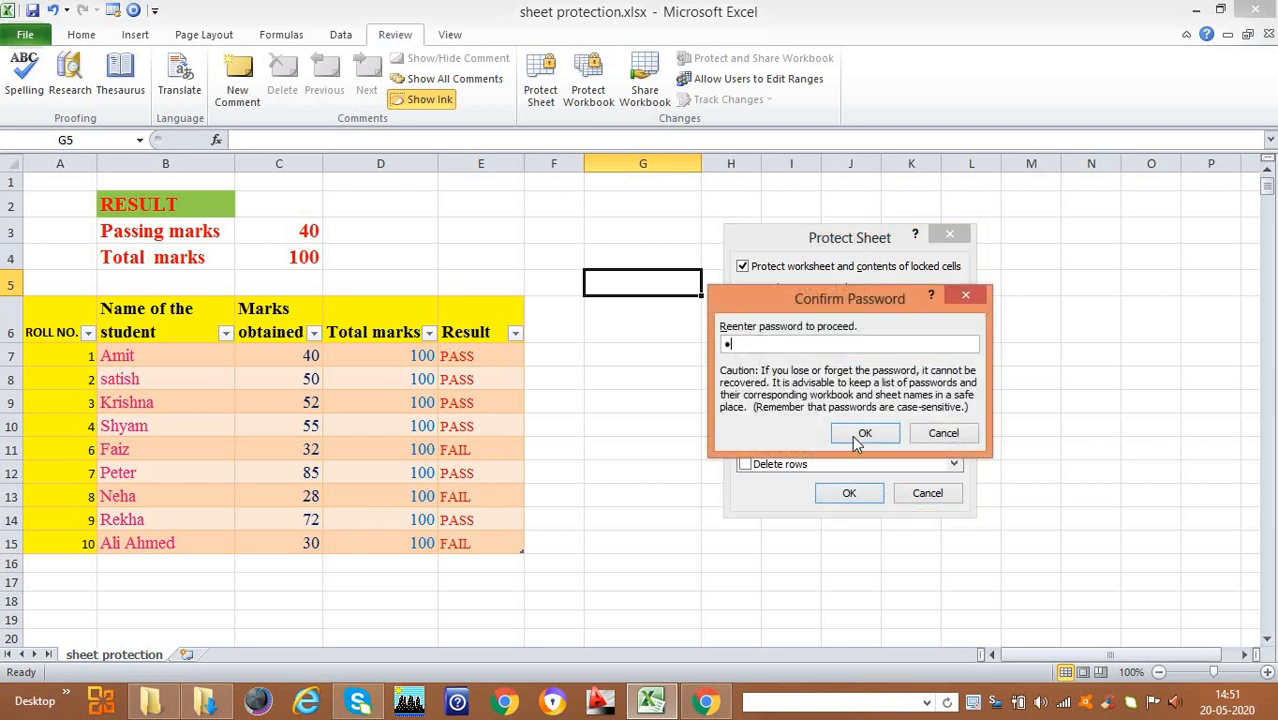
{"action": "left_click", "coordinate": [864, 433]}
{"action": "left_click", "coordinate": [740, 357]}
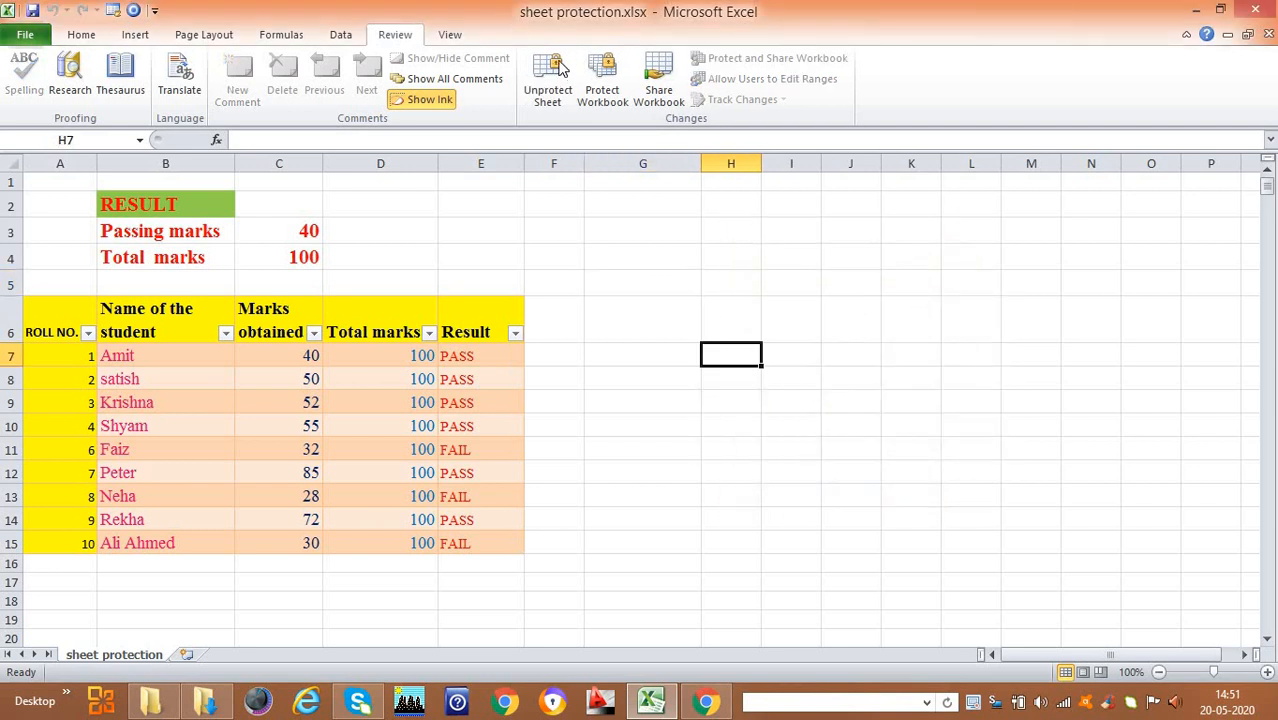
Try to edit the first student's name in B7 and marks in C7 on the protected sheet.
{"action": "left_click", "coordinate": [160, 354]}
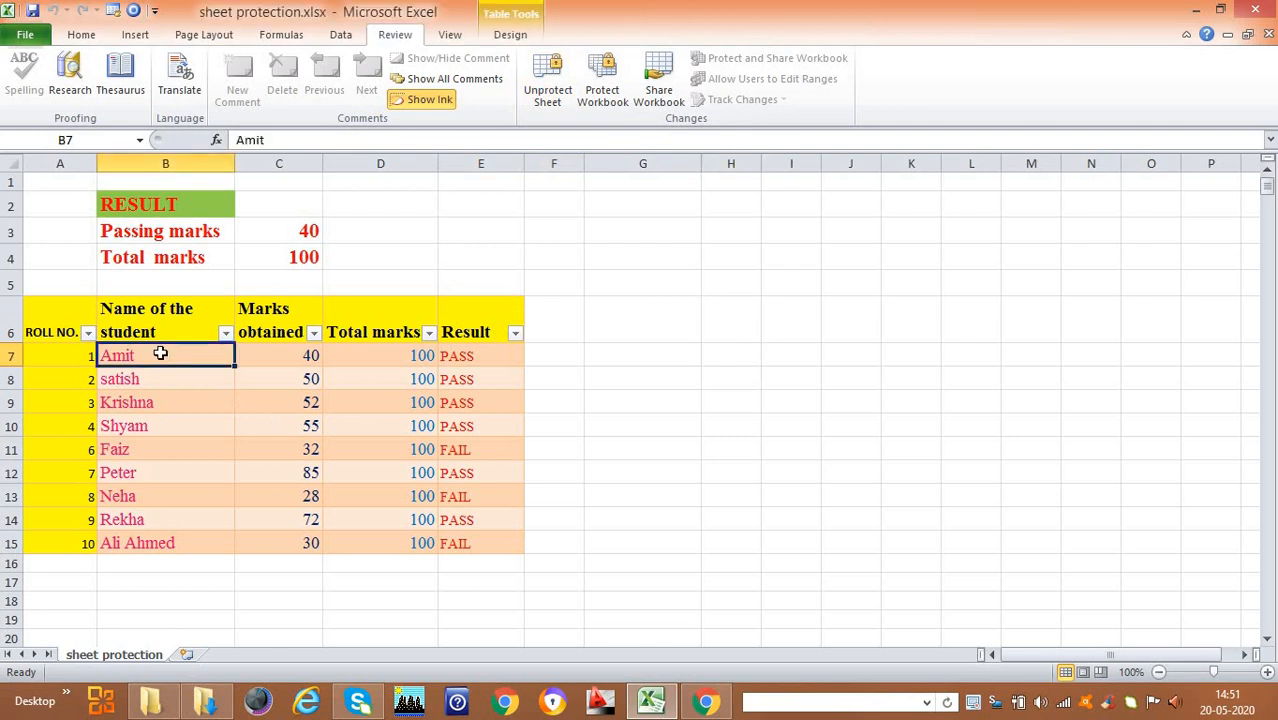
{"action": "double_click", "coordinate": [160, 355]}
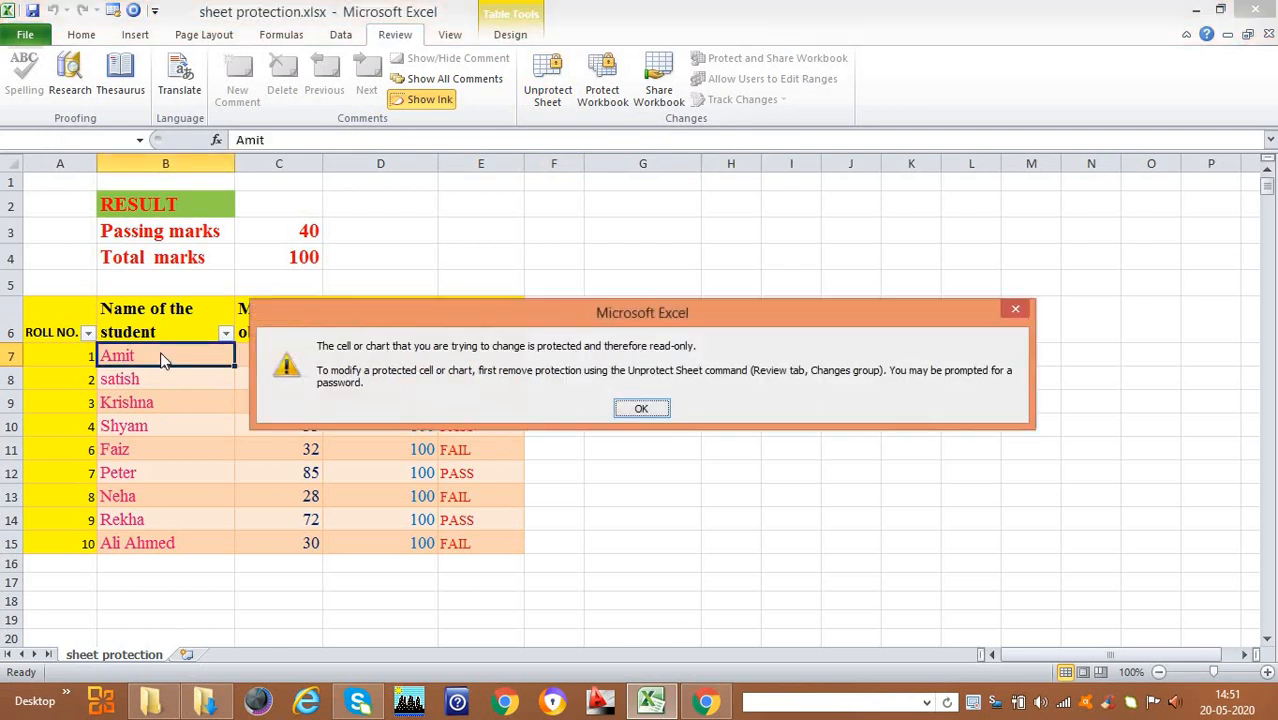
{"action": "left_click", "coordinate": [645, 408]}
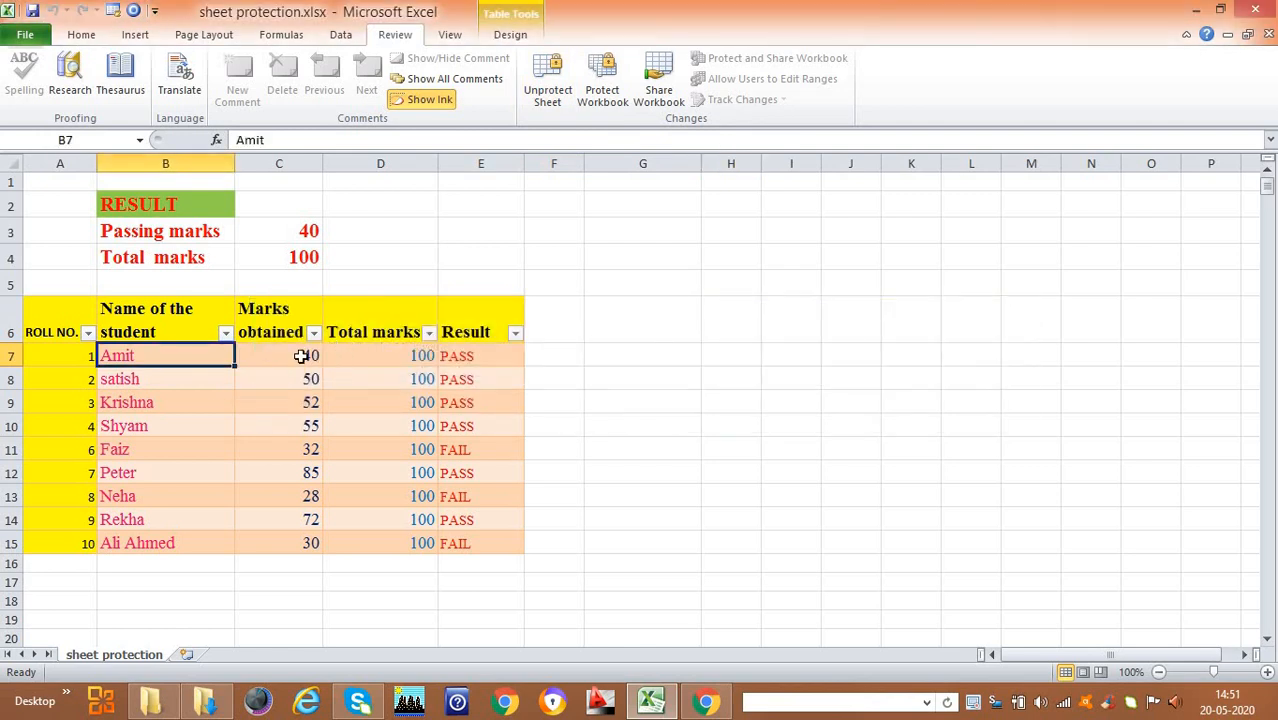
{"action": "left_click", "coordinate": [301, 355]}
{"action": "double_click", "coordinate": [301, 355]}
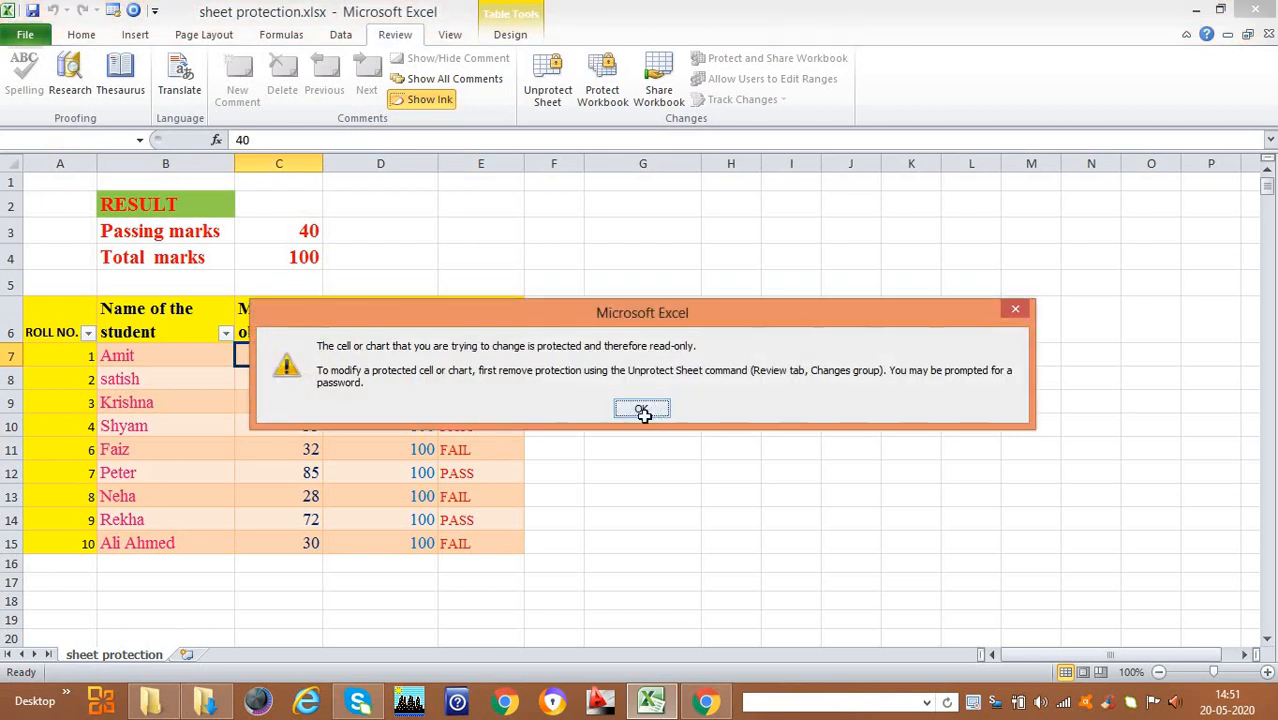
{"action": "left_click", "coordinate": [645, 410]}
{"action": "left_click", "coordinate": [628, 336]}
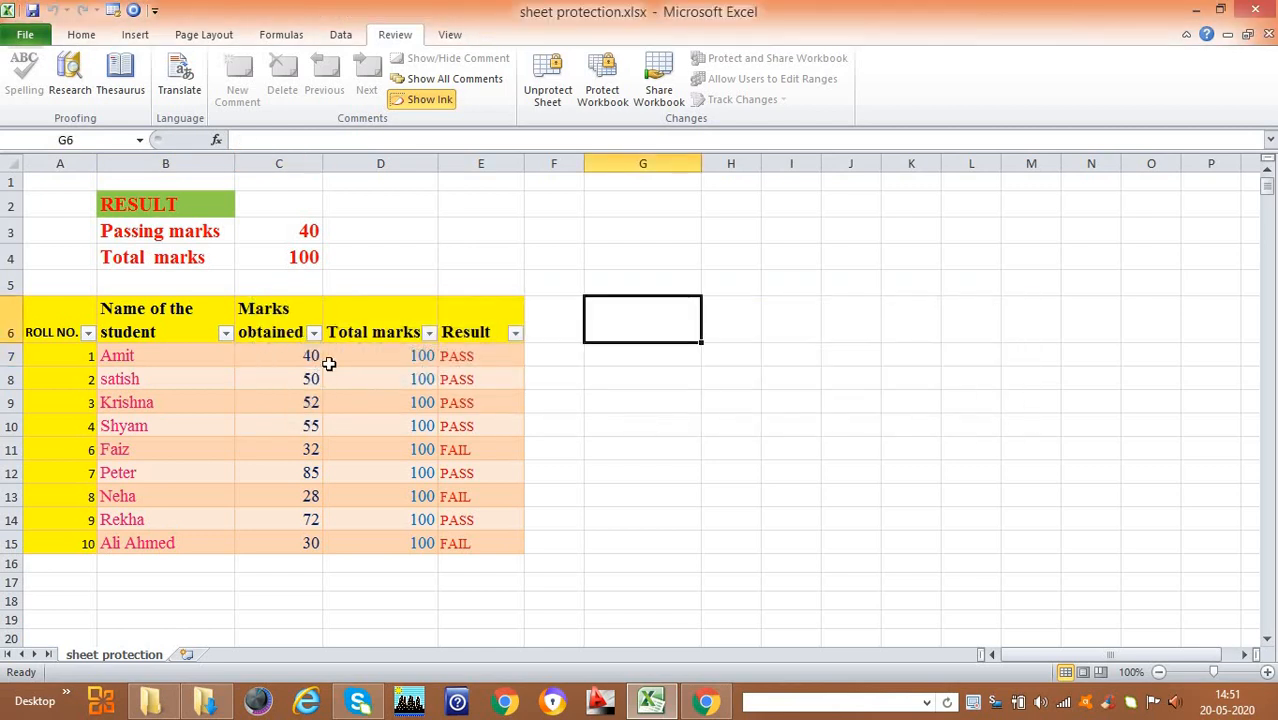
Unprotect the worksheet by entering the sheet password.
{"action": "left_click", "coordinate": [548, 90]}
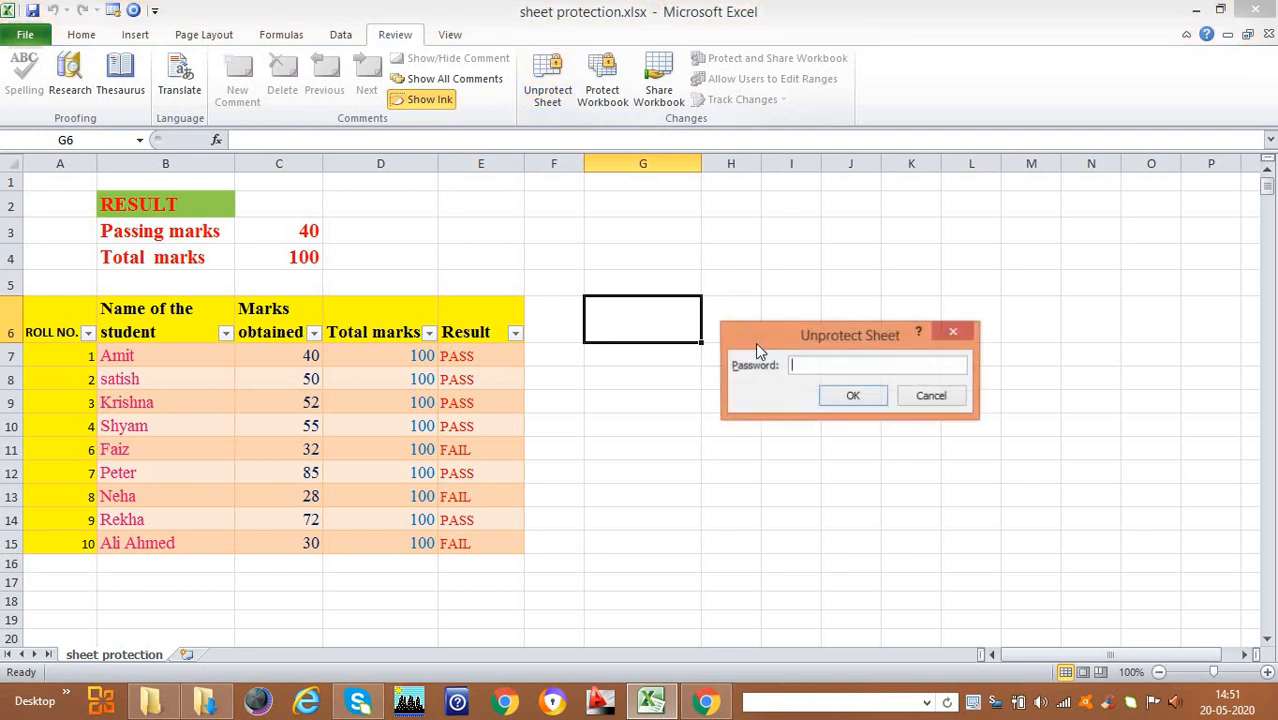
{"action": "type", "text": "1"}
{"action": "left_click", "coordinate": [847, 396]}
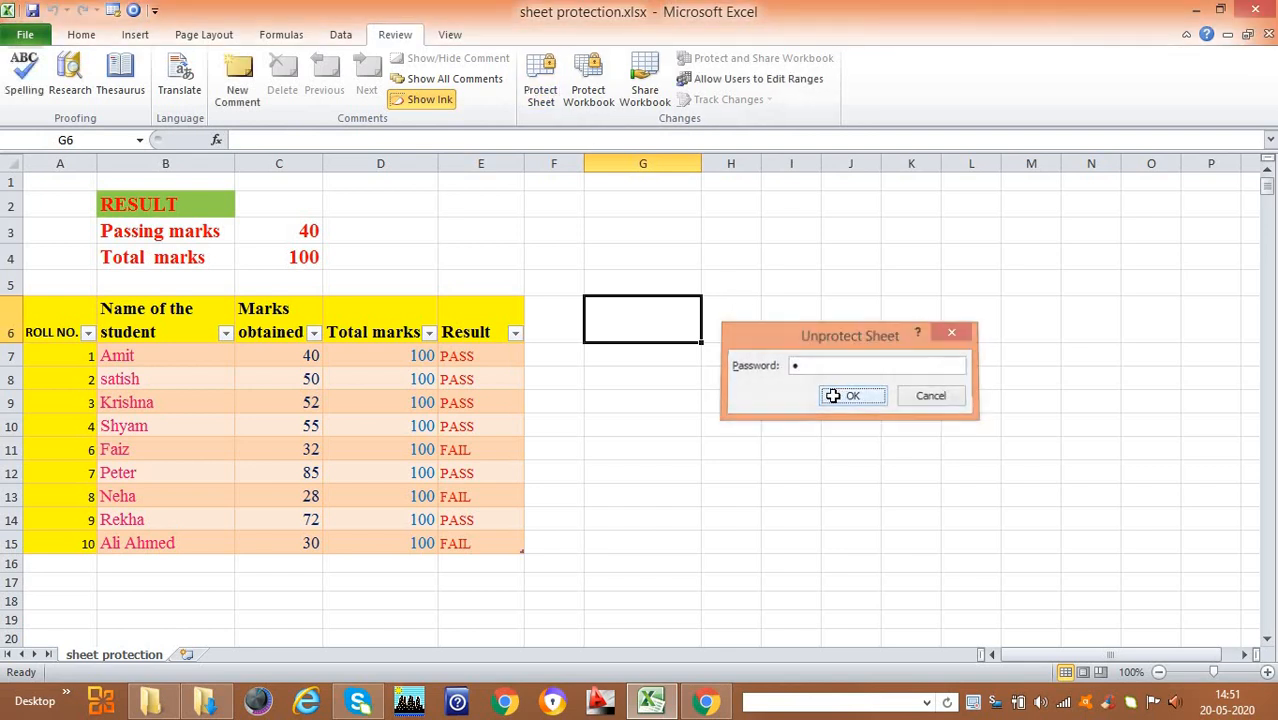
{"action": "left_click", "coordinate": [727, 334]}
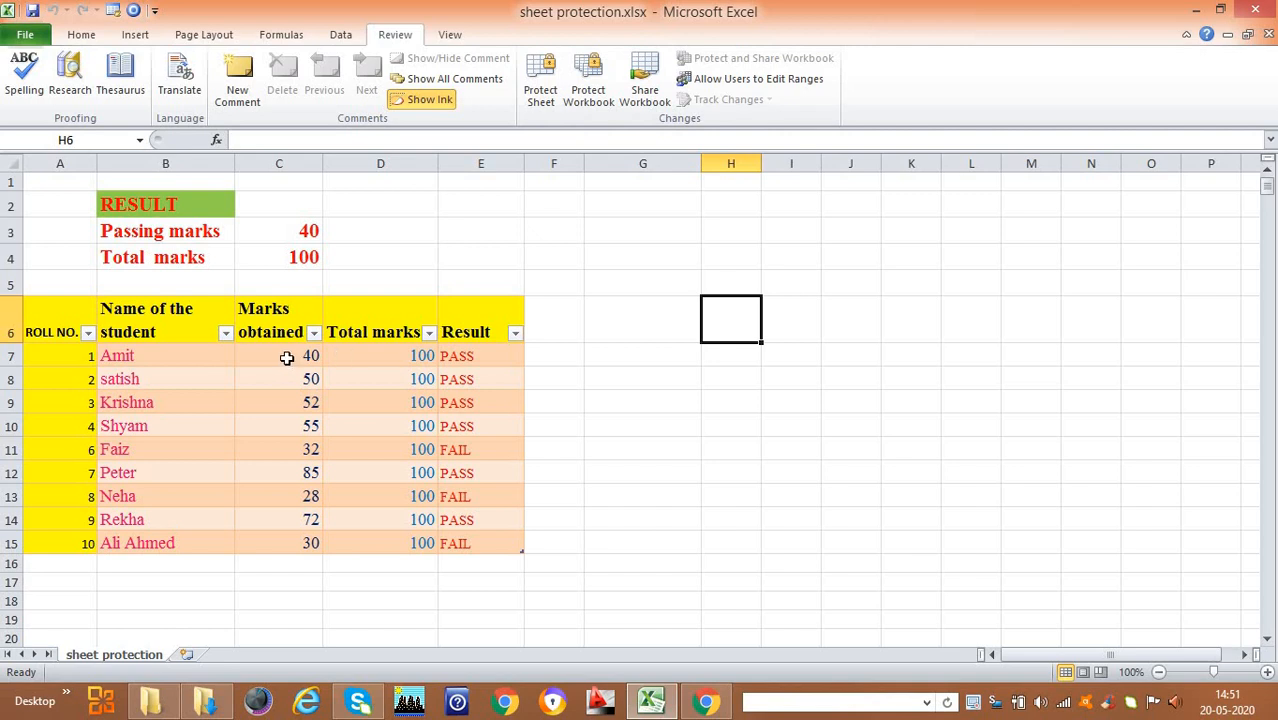
Check the protection settings of the first student name cell, B7, in its cell format options.
{"action": "left_click_drag", "start_coordinate": [285, 355], "coordinate": [294, 535]}
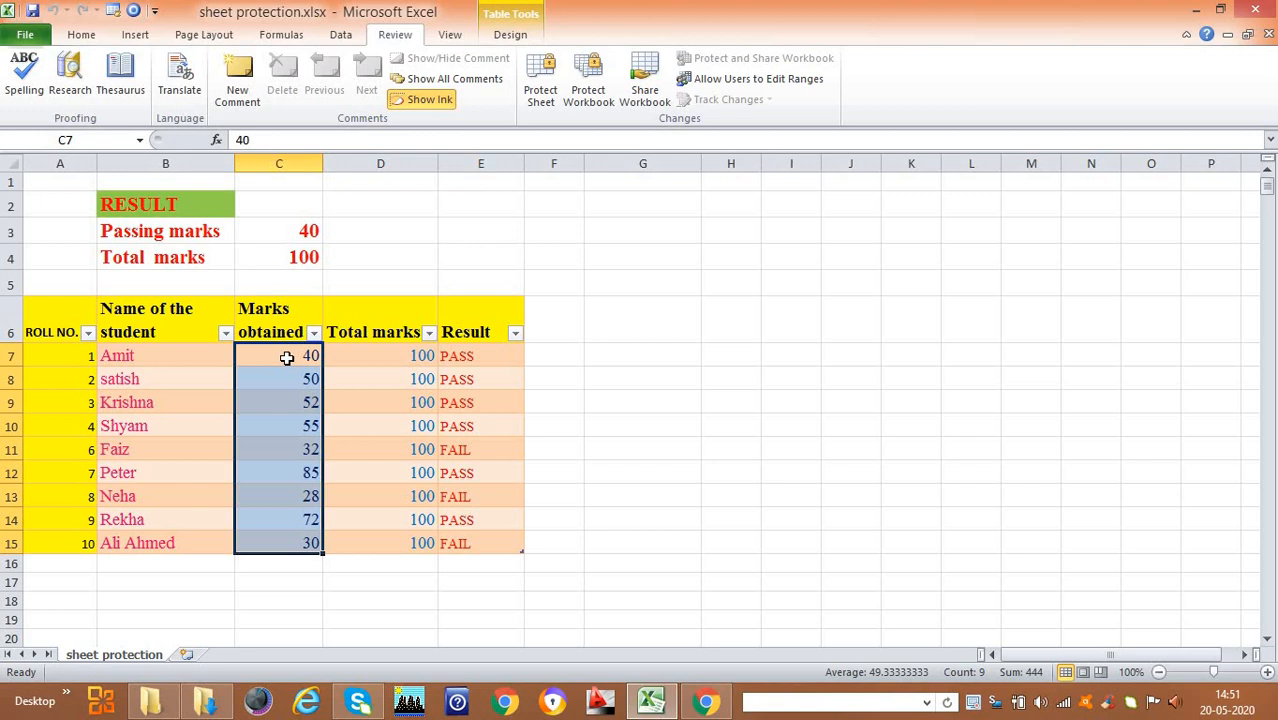
{"action": "left_click_drag", "start_coordinate": [286, 360], "coordinate": [291, 537]}
{"action": "left_click", "coordinate": [129, 350]}
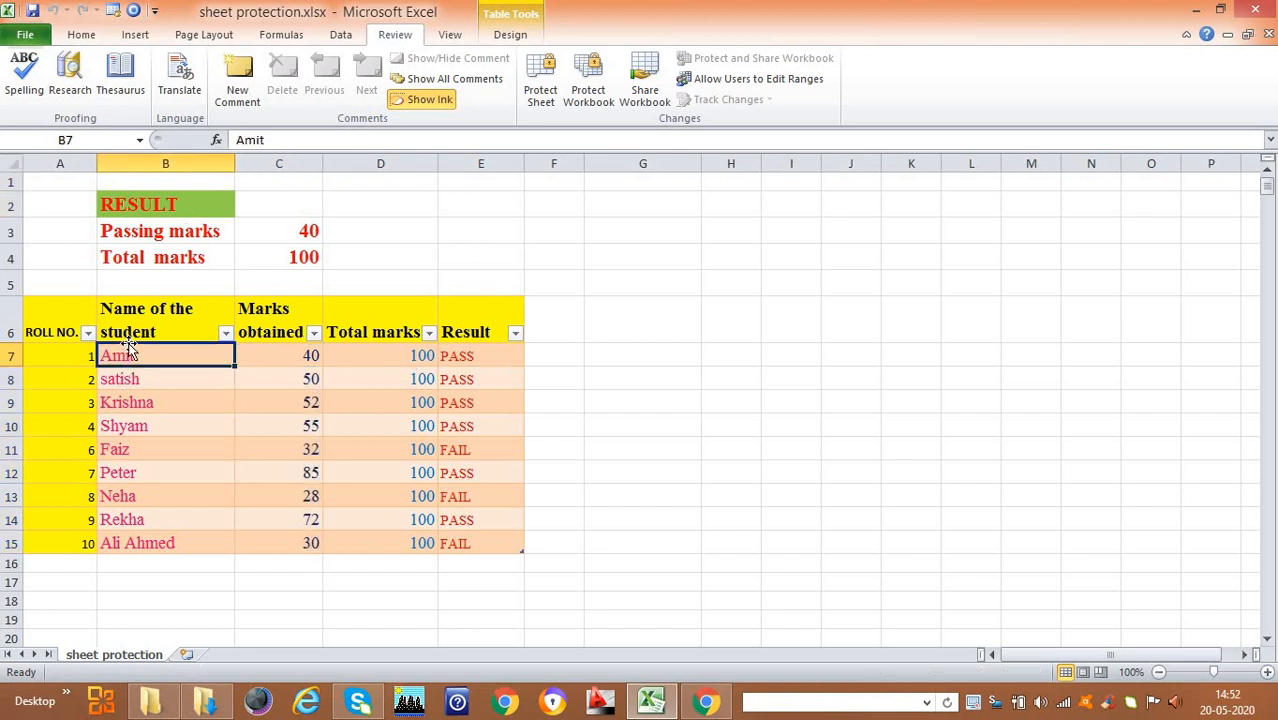
{"action": "right_click", "coordinate": [129, 352]}
{"action": "left_click", "coordinate": [282, 625]}
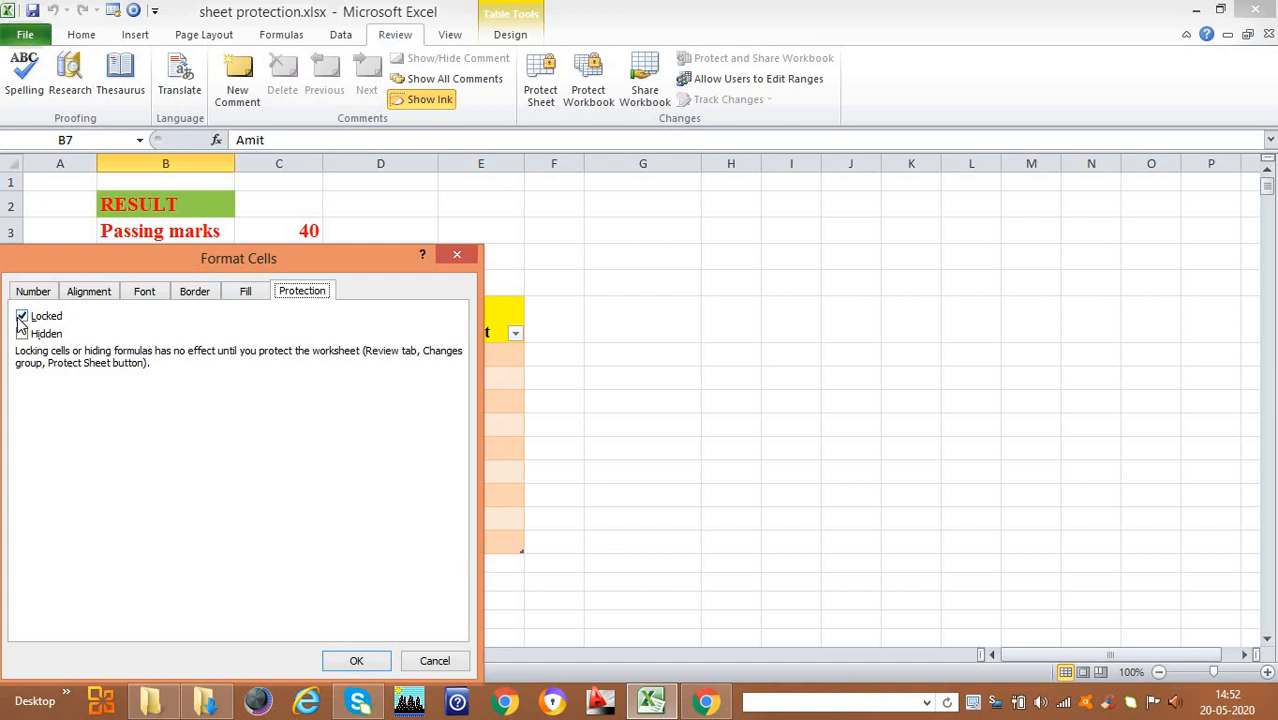
{"action": "left_click", "coordinate": [363, 661]}
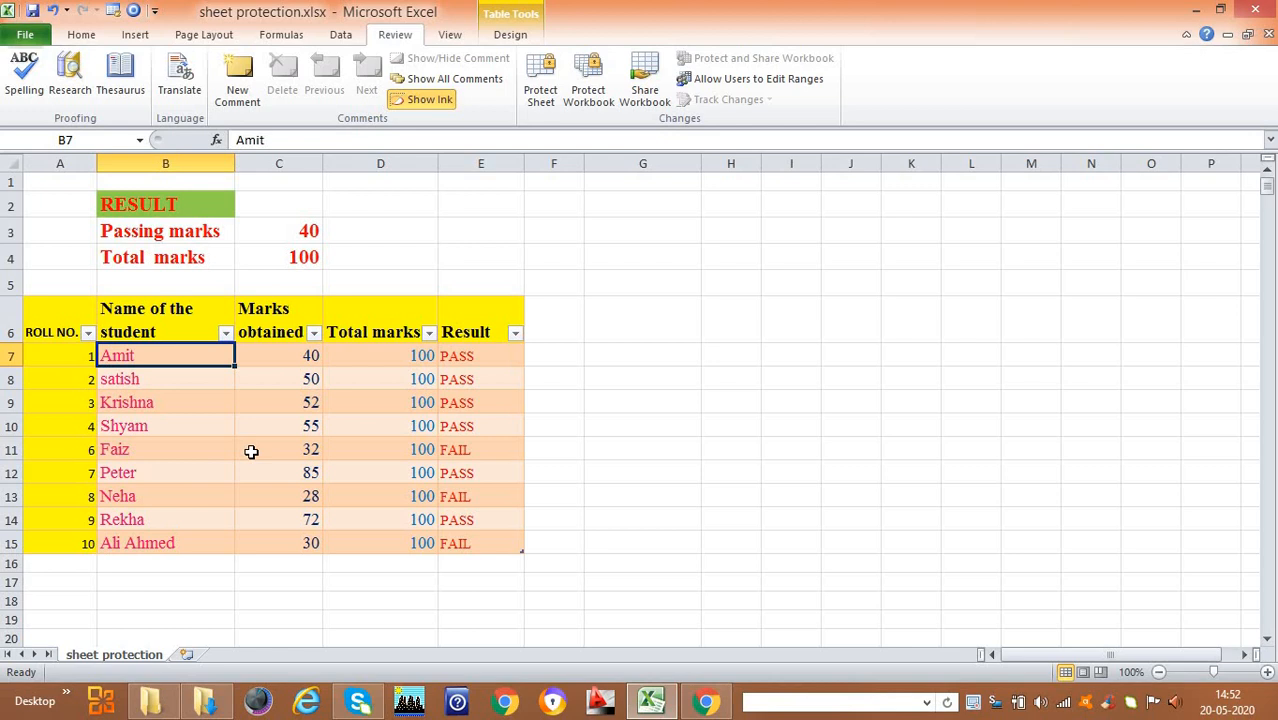
{"action": "left_click", "coordinate": [796, 336]}
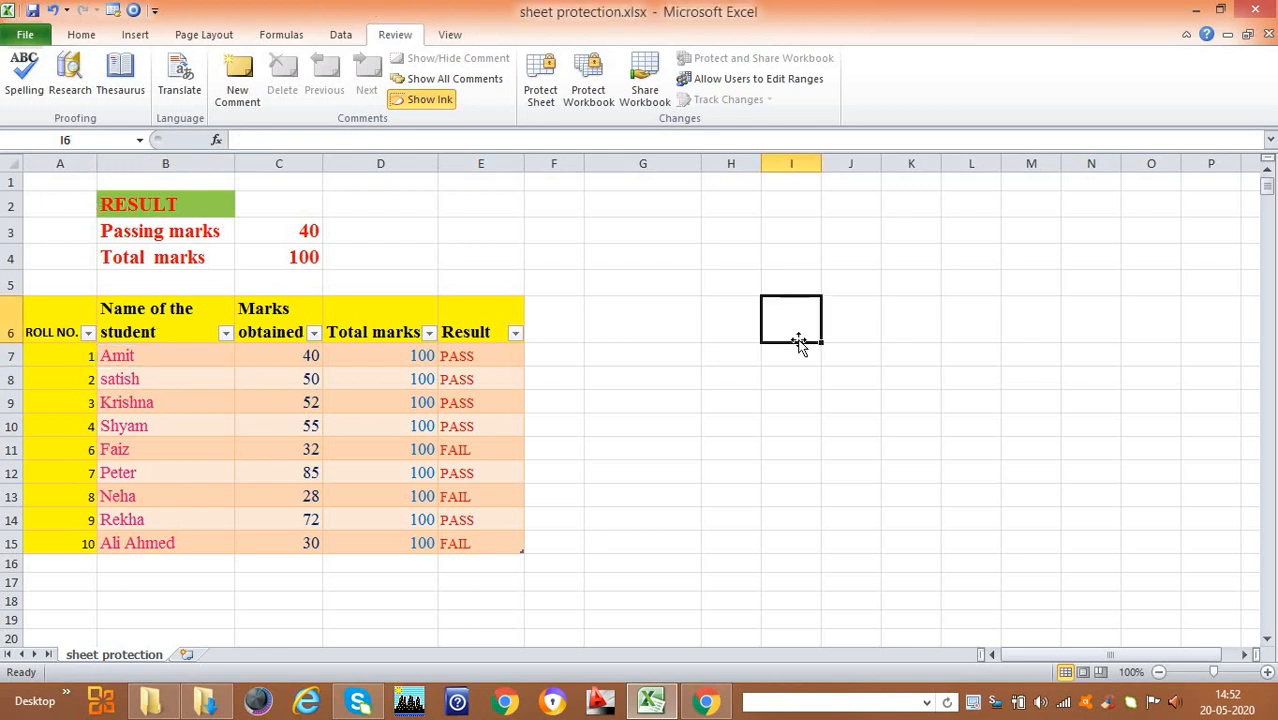
Check the Locked setting for all cells of the worksheet in the cell format options.
{"action": "left_click", "coordinate": [14, 163]}
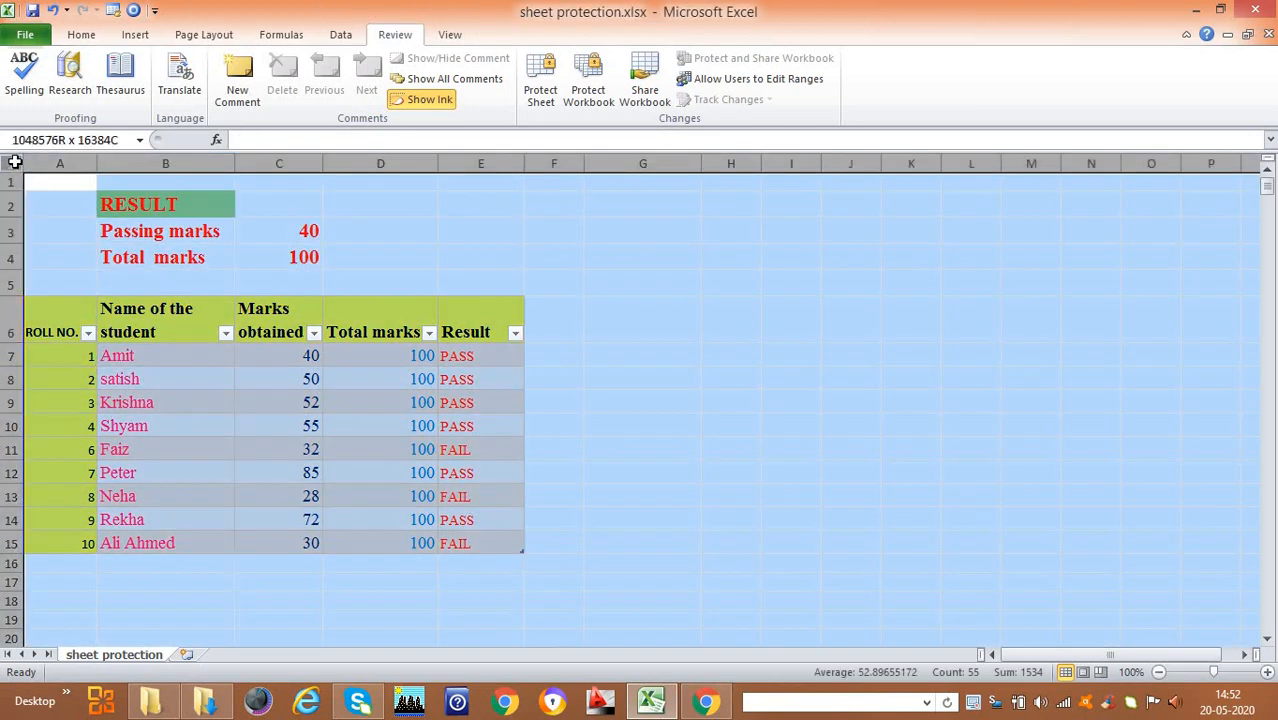
{"action": "right_click", "coordinate": [14, 163]}
{"action": "left_click", "coordinate": [98, 424]}
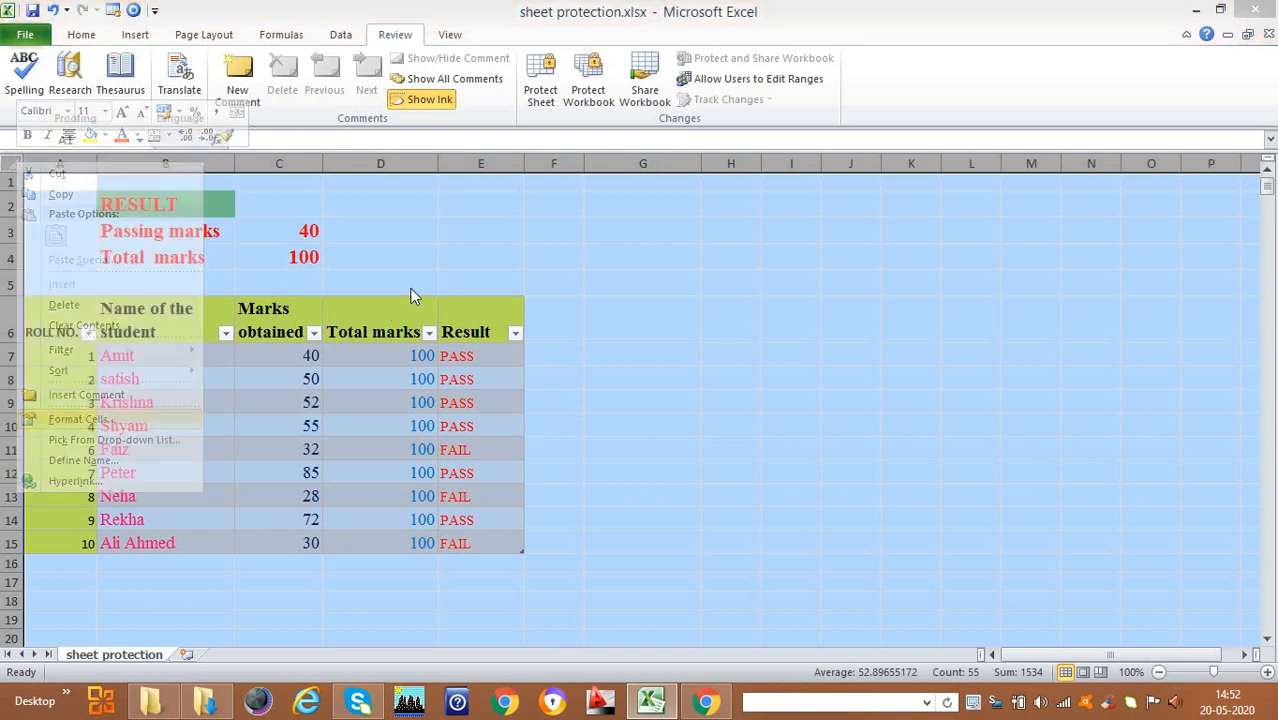
{"action": "left_click", "coordinate": [304, 239]}
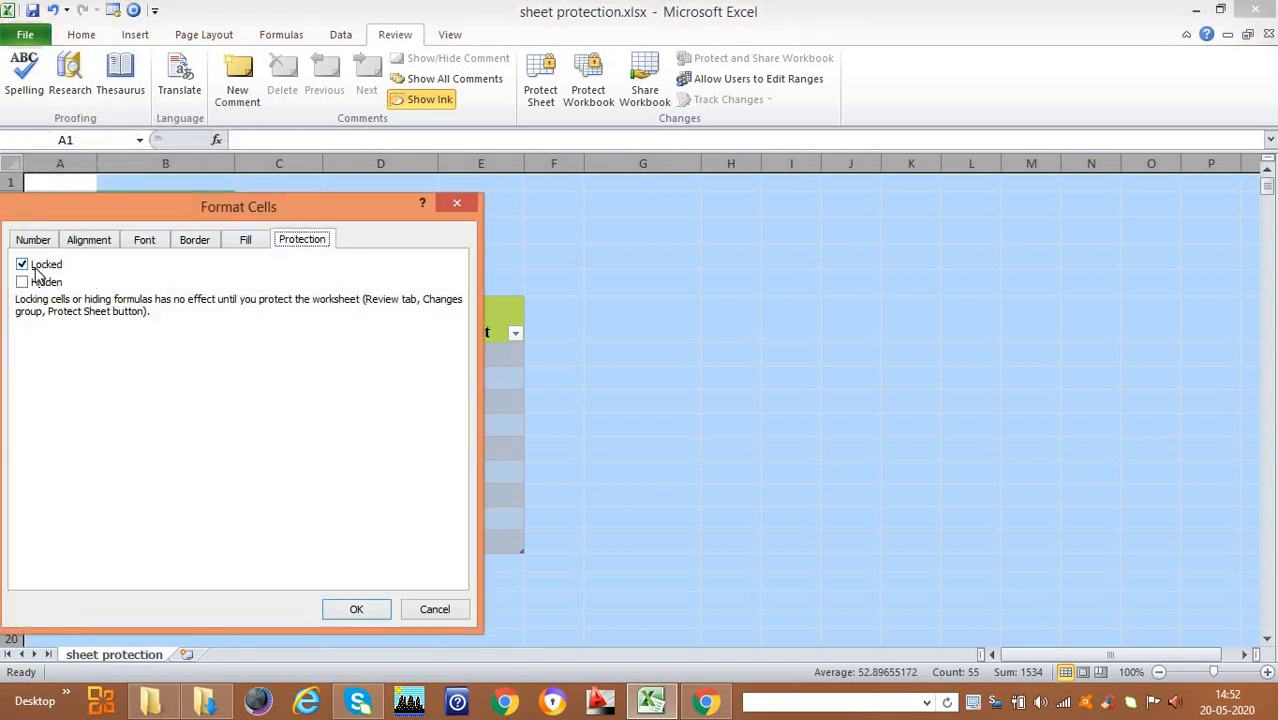
{"action": "left_click", "coordinate": [456, 203]}
{"action": "left_click", "coordinate": [588, 336]}
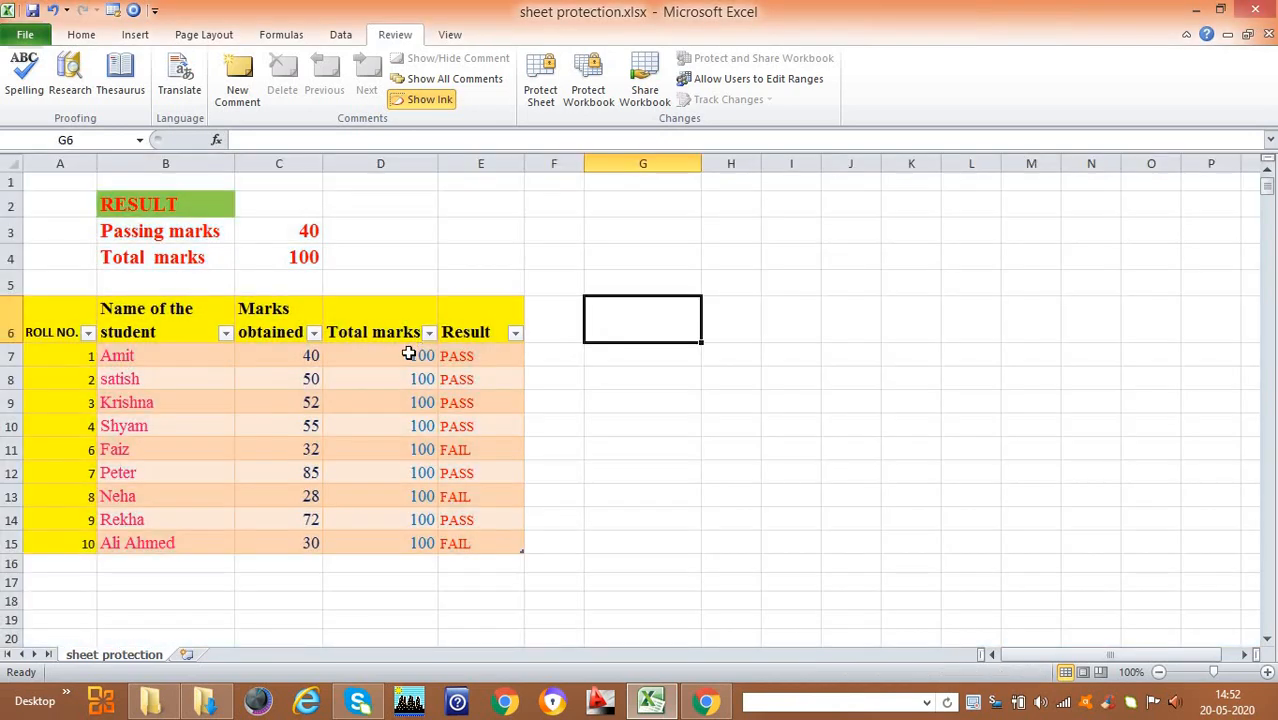
Unlock the Marks obtained cells C7:C15 by turning off their Locked protection setting.
{"action": "left_click_drag", "start_coordinate": [294, 351], "coordinate": [300, 537]}
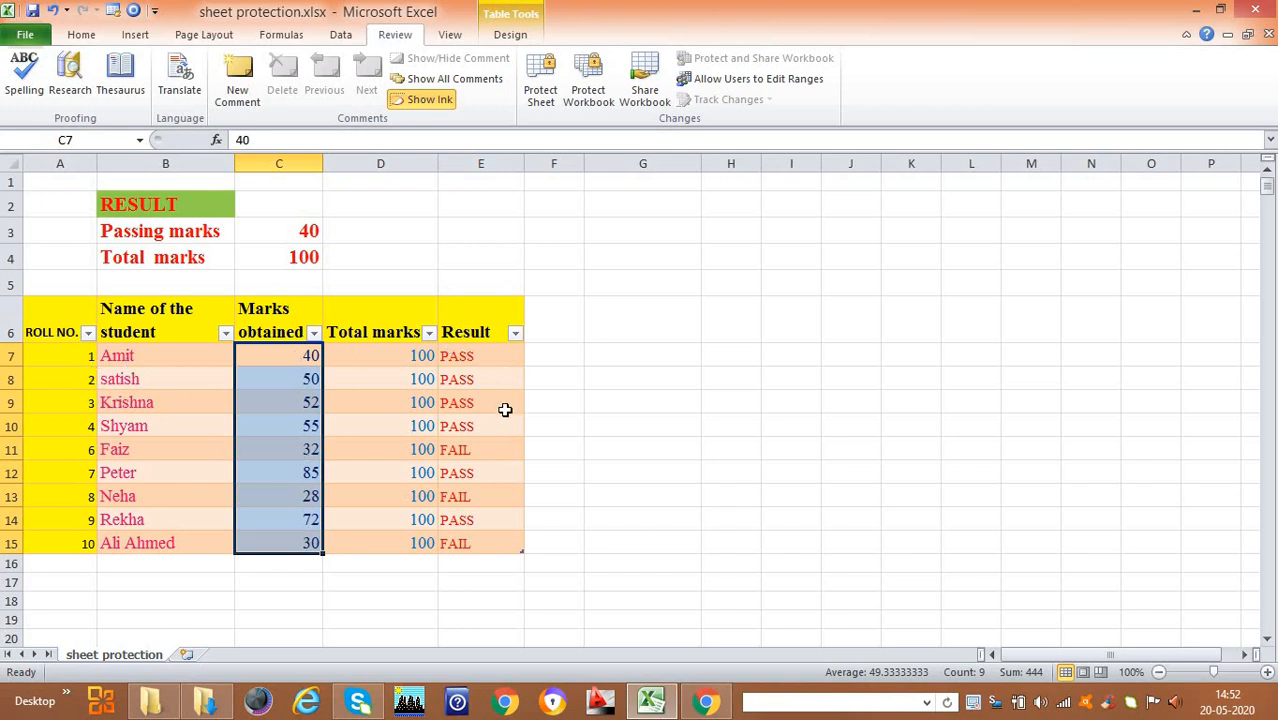
{"action": "left_click_drag", "start_coordinate": [300, 356], "coordinate": [277, 541]}
{"action": "right_click", "coordinate": [270, 439]}
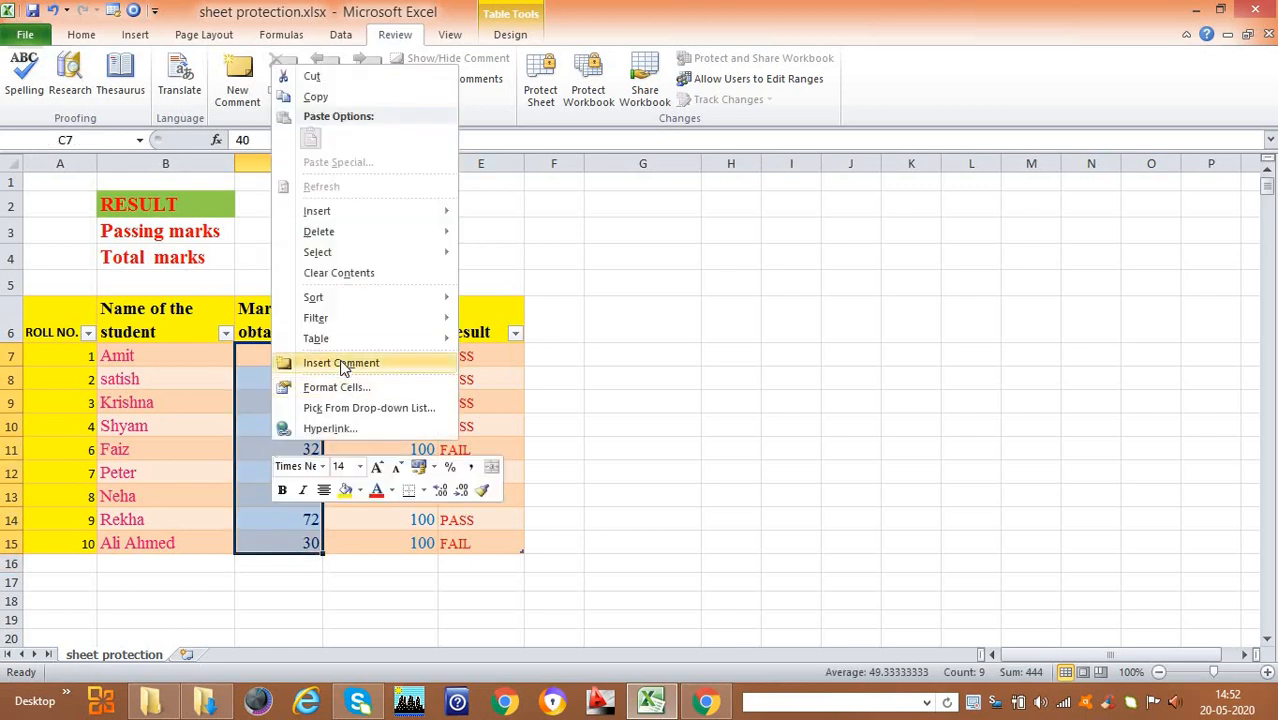
{"action": "left_click", "coordinate": [345, 386]}
{"action": "left_click", "coordinate": [405, 194]}
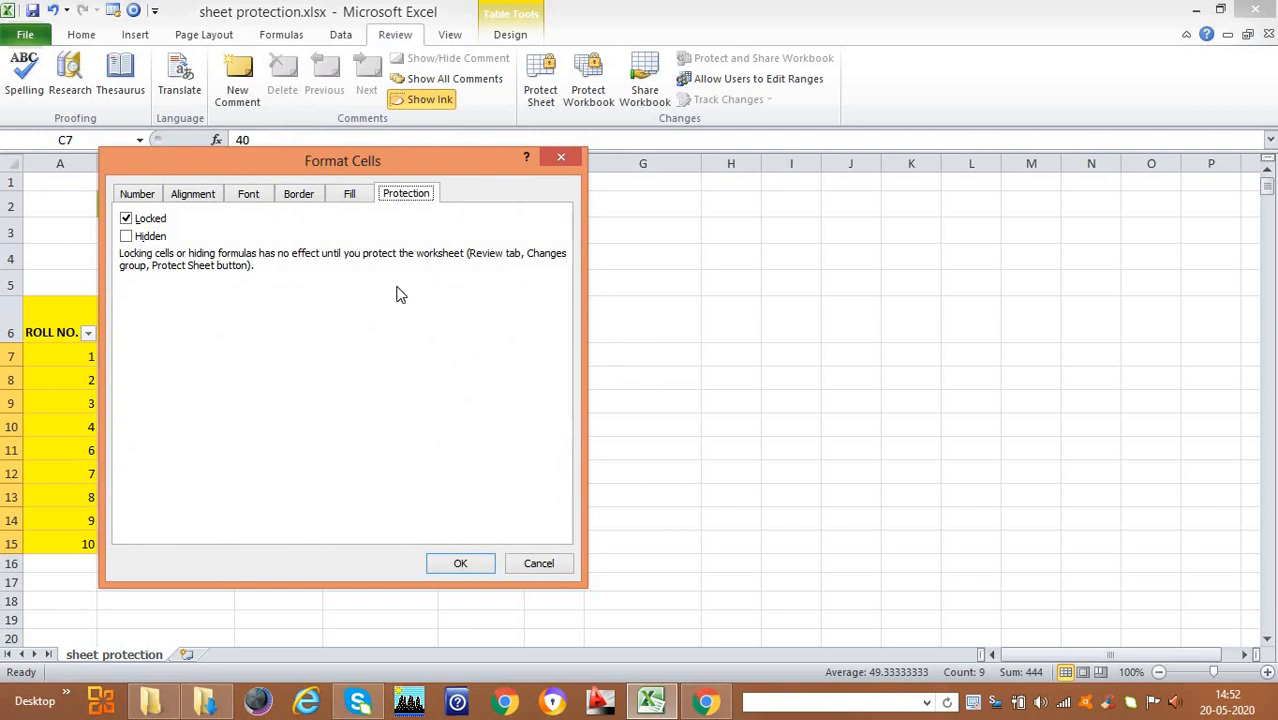
{"action": "left_click", "coordinate": [125, 218]}
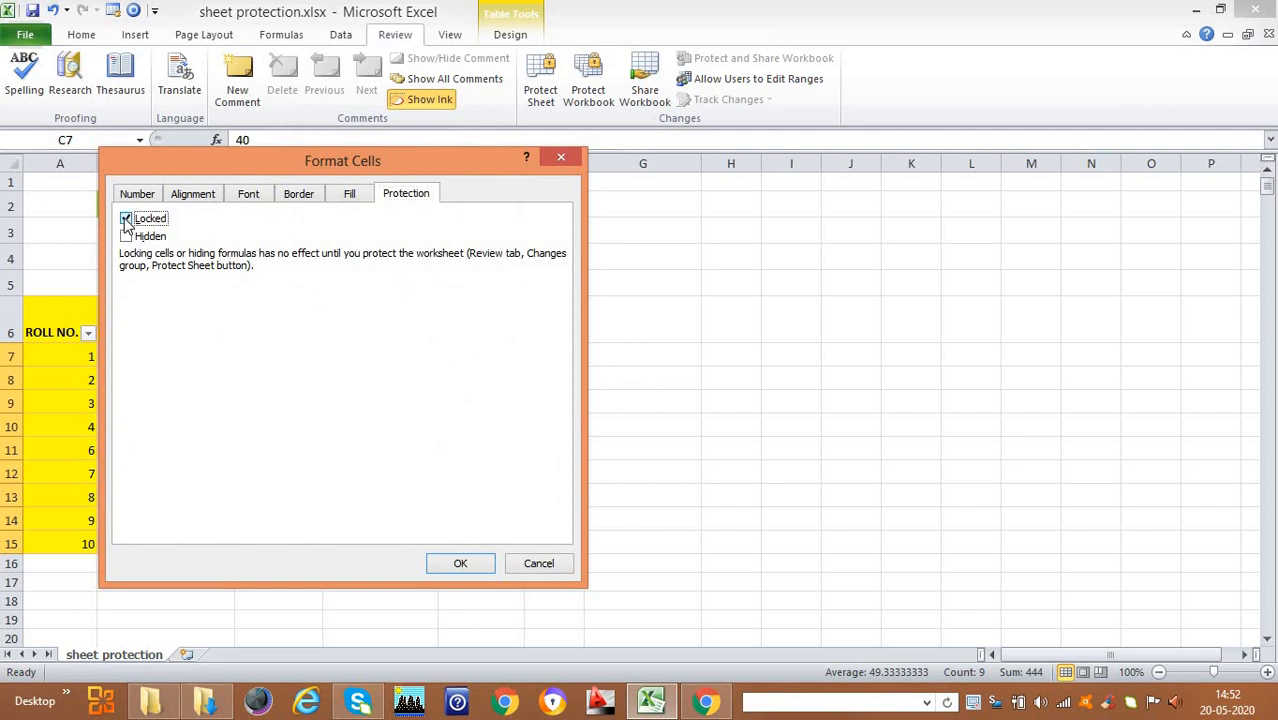
{"action": "left_click", "coordinate": [458, 566]}
{"action": "left_click", "coordinate": [767, 305]}
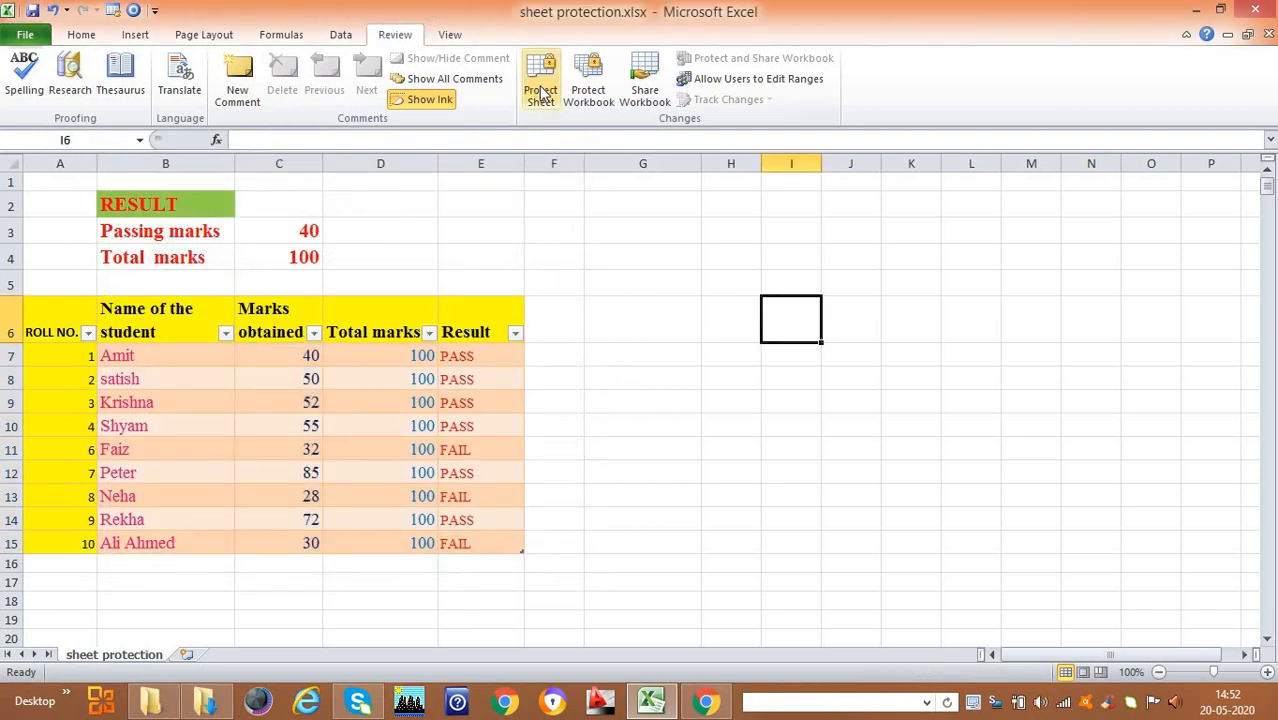
Protect the worksheet with the unlocked marks cells, entering and confirming the sheet password.
{"action": "left_click", "coordinate": [541, 92]}
{"action": "type", "text": "1"}
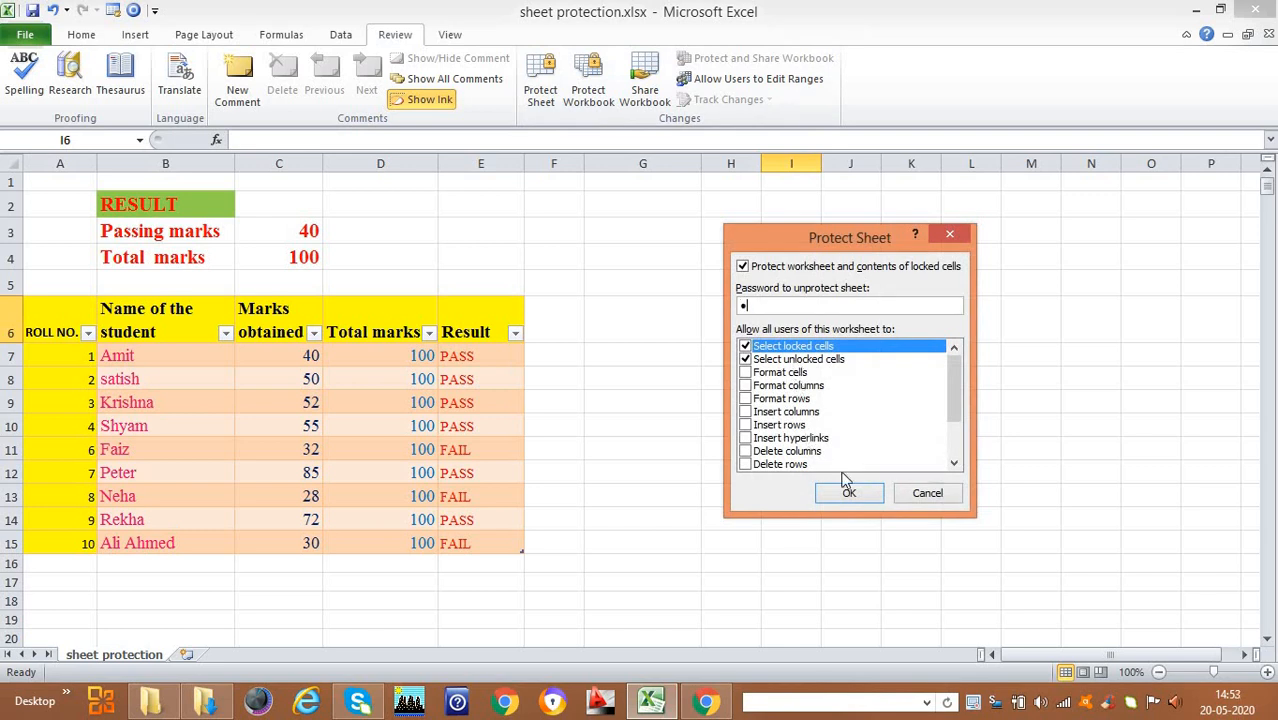
{"action": "left_click", "coordinate": [848, 492]}
{"action": "type", "text": "1"}
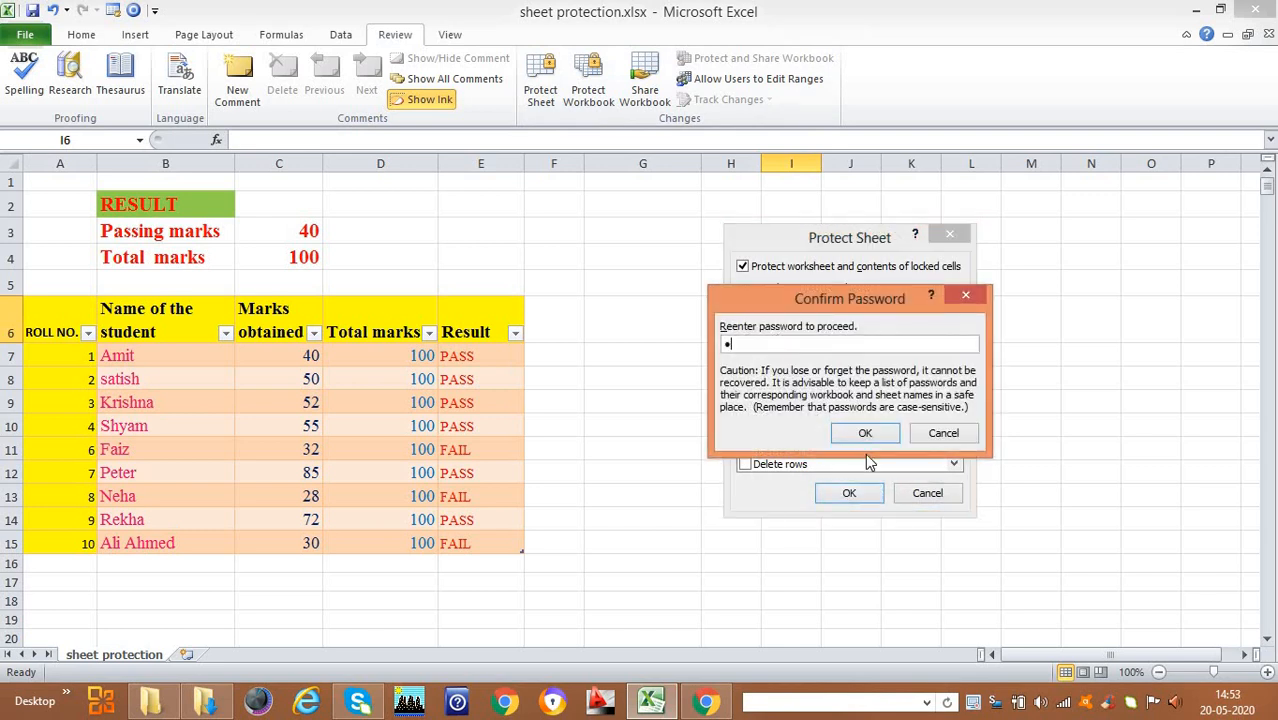
{"action": "left_click", "coordinate": [865, 432]}
{"action": "left_click", "coordinate": [605, 432]}
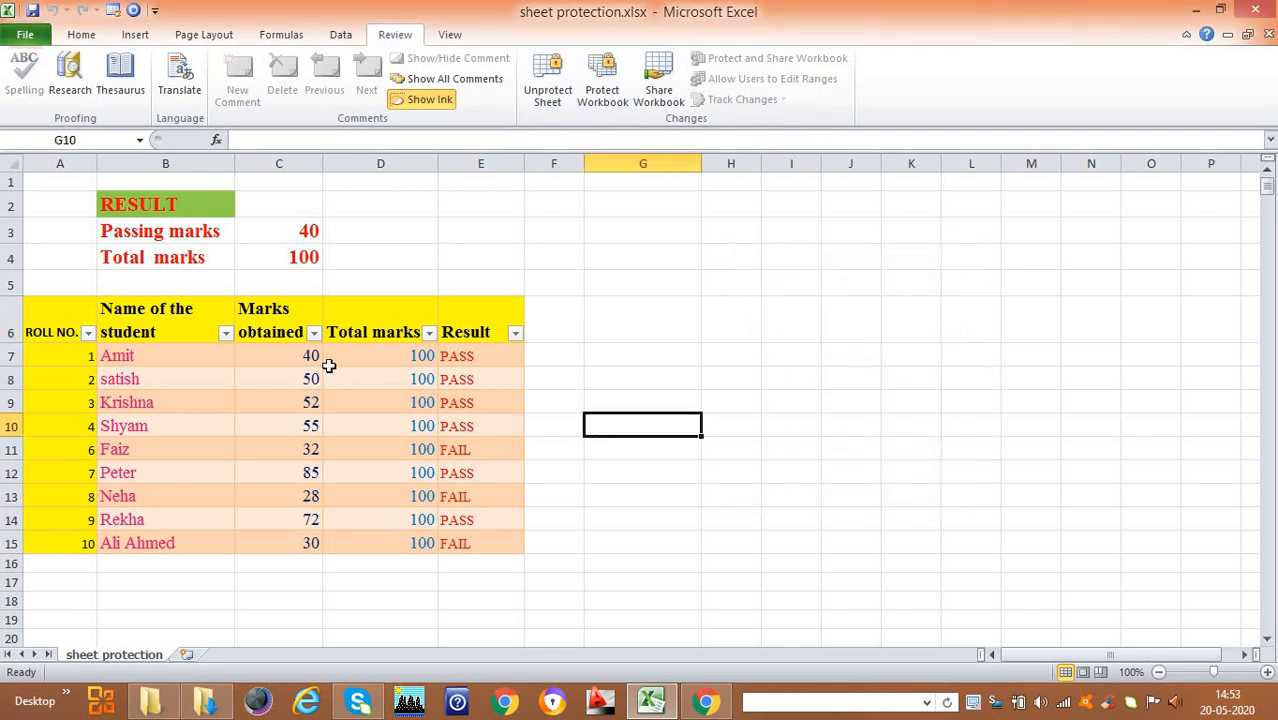
Test editing the first student's marks in C7 by entering 50 and replacing it with 25.
{"action": "left_click", "coordinate": [313, 352]}
{"action": "type", "text": "50"}
{"action": "key", "text": "Return"}
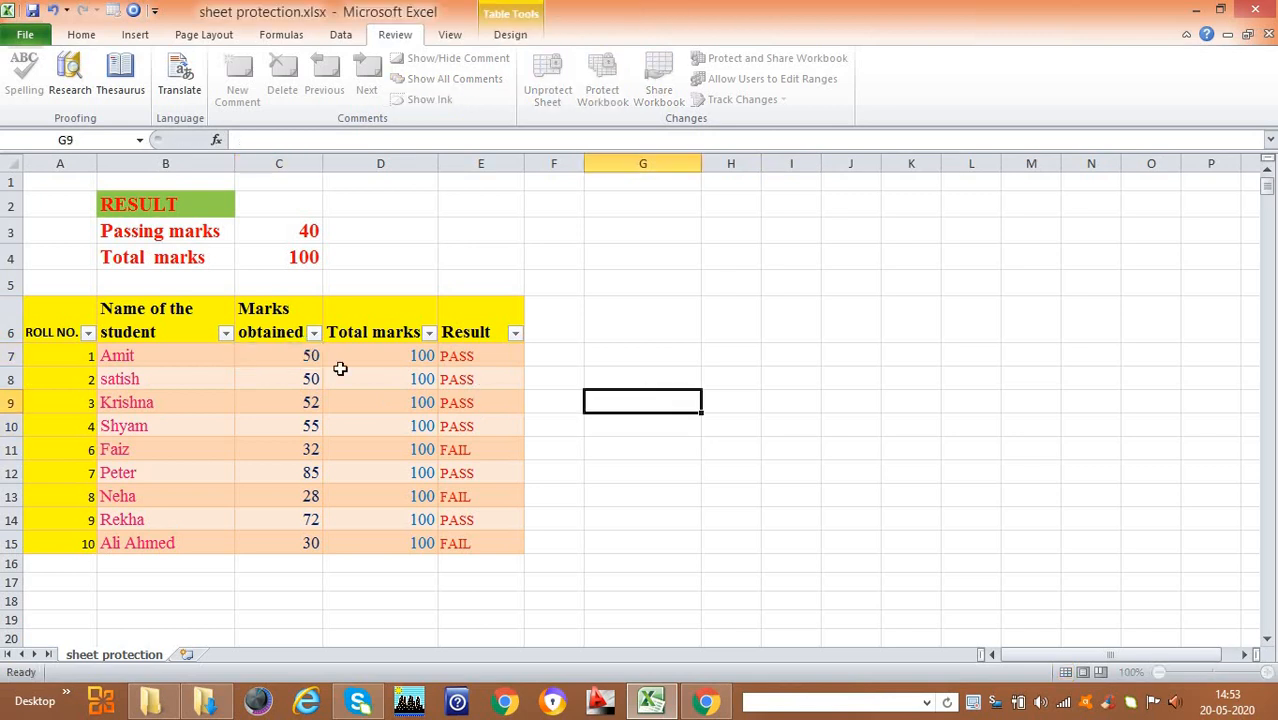
{"action": "left_click", "coordinate": [311, 355]}
{"action": "type", "text": "2"}
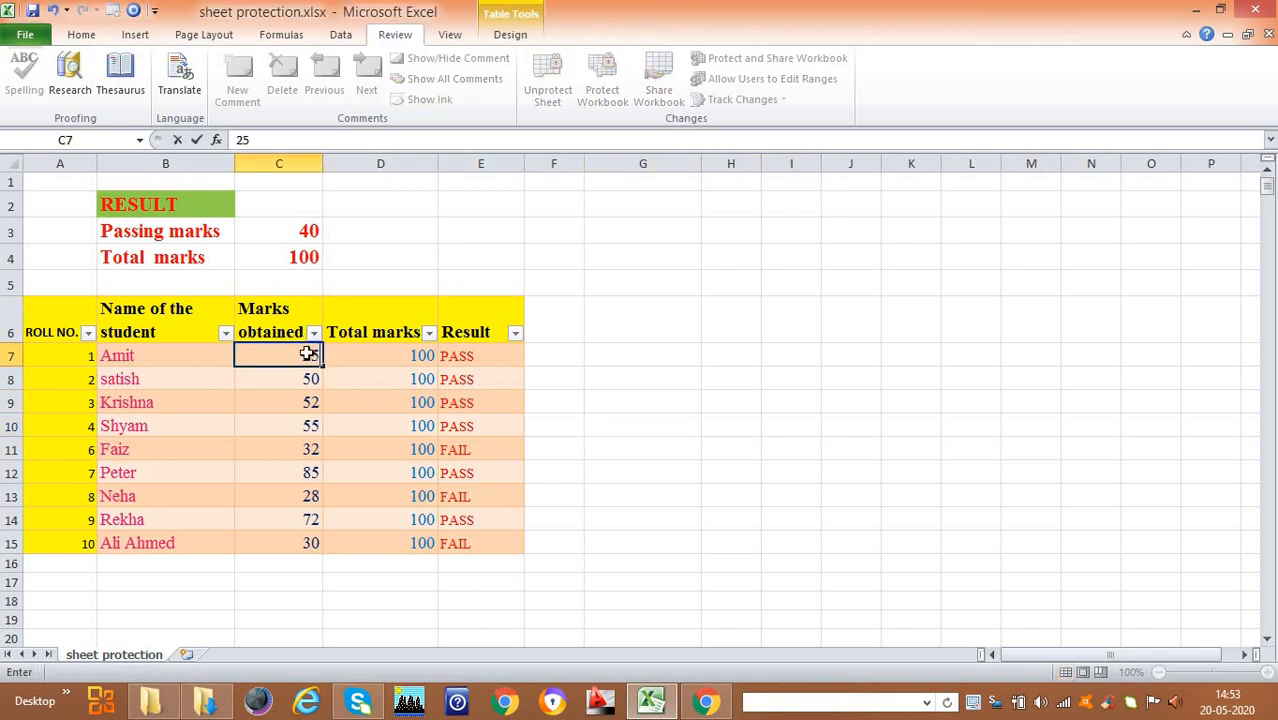
{"action": "key", "text": "Return"}
{"action": "left_click", "coordinate": [274, 352]}
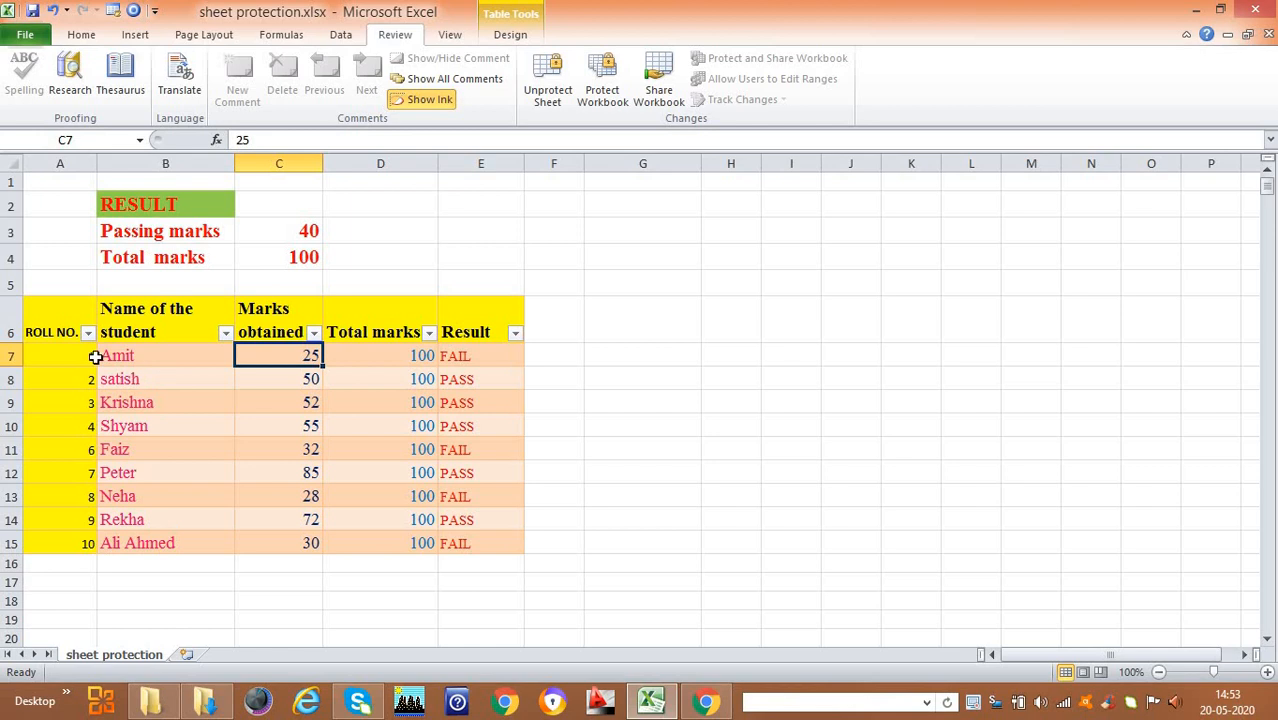
Test the sheet protection by trying to overwrite the first student's name in B7 with 2.
{"action": "left_click", "coordinate": [94, 357]}
{"action": "left_click", "coordinate": [145, 357]}
{"action": "key", "text": "2"}
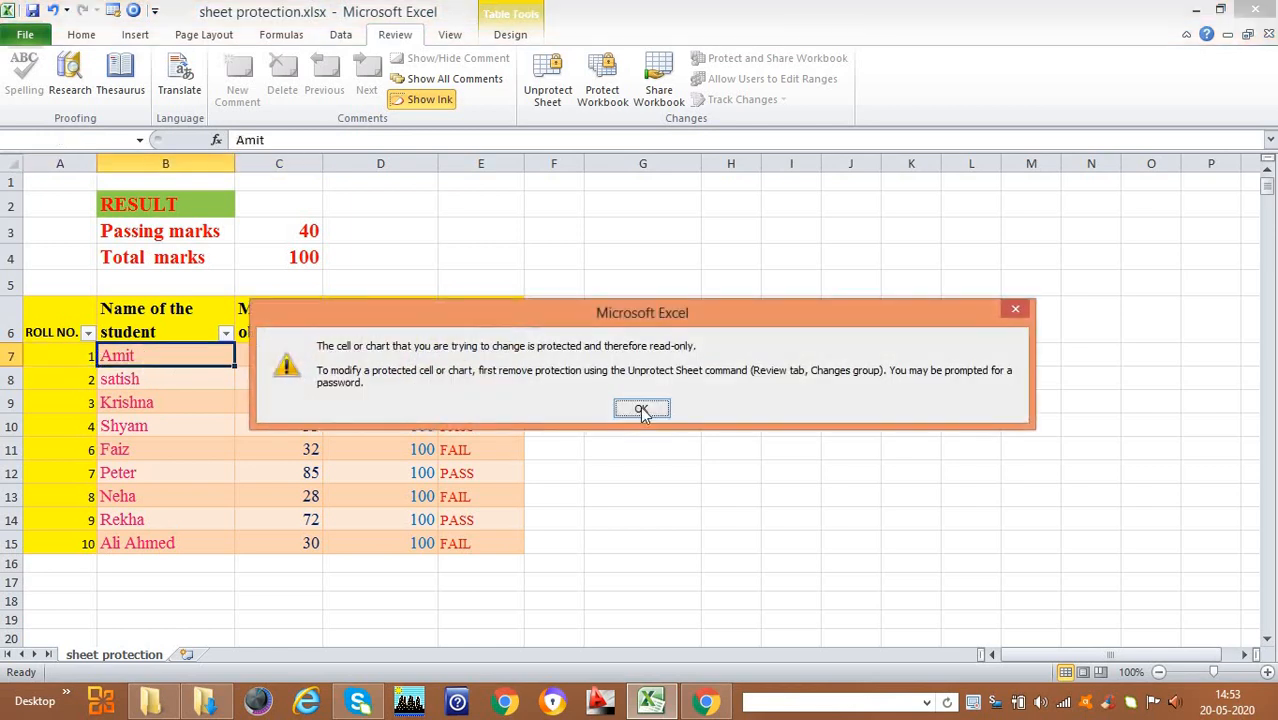
{"action": "left_click", "coordinate": [641, 410]}
Test whether the passing marks value in C3 can be edited while the sheet is protected.
{"action": "left_click_drag", "start_coordinate": [305, 355], "coordinate": [285, 543]}
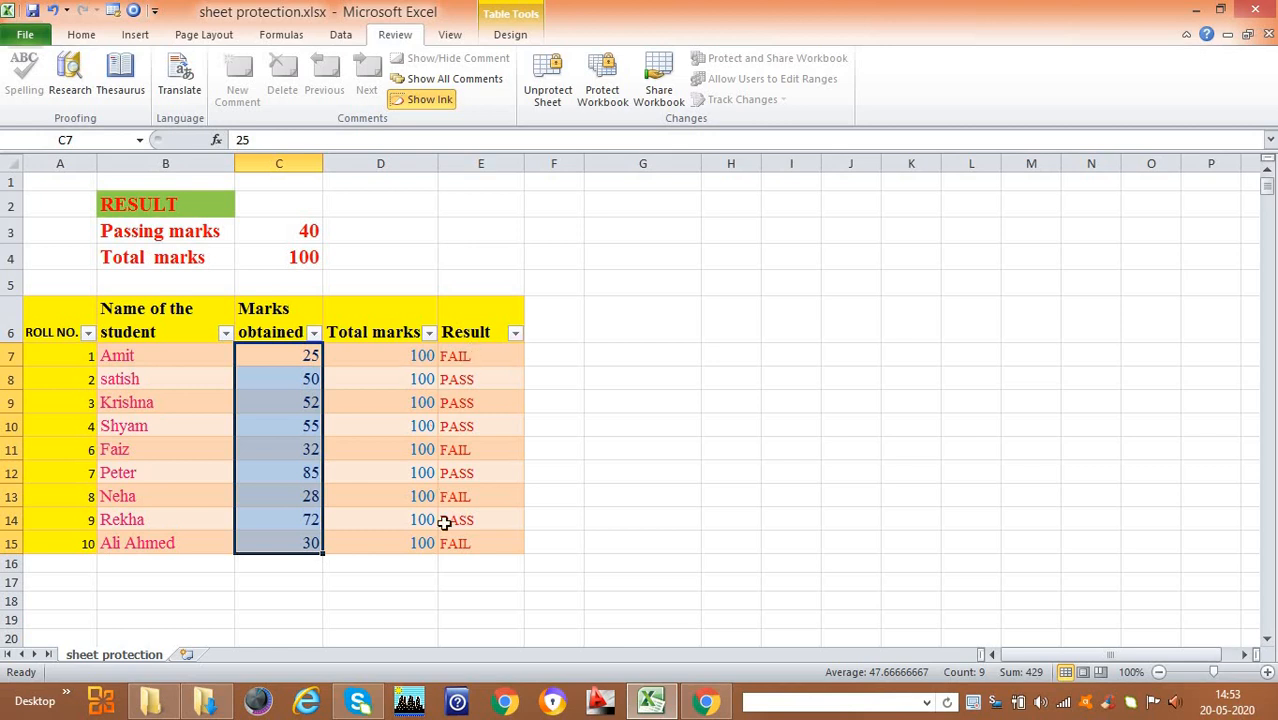
{"action": "left_click", "coordinate": [305, 228]}
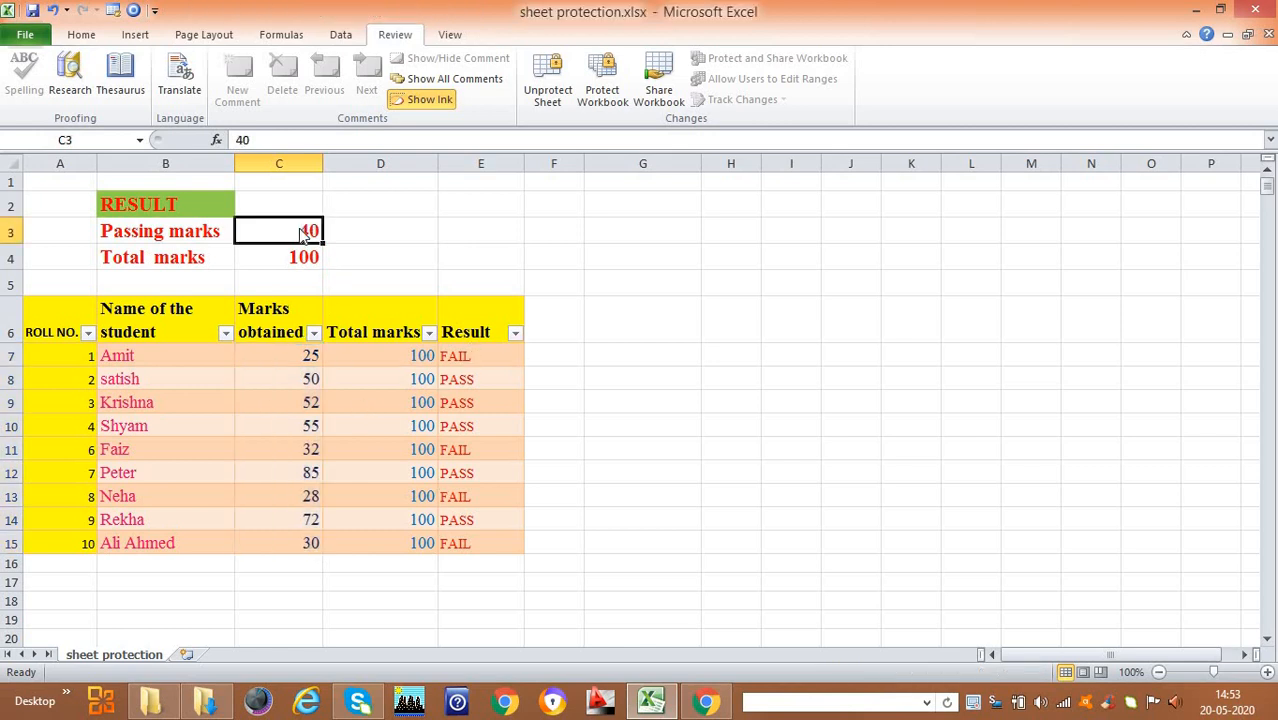
{"action": "double_click", "coordinate": [305, 232]}
{"action": "key", "text": "Return"}
{"action": "left_click", "coordinate": [680, 288]}
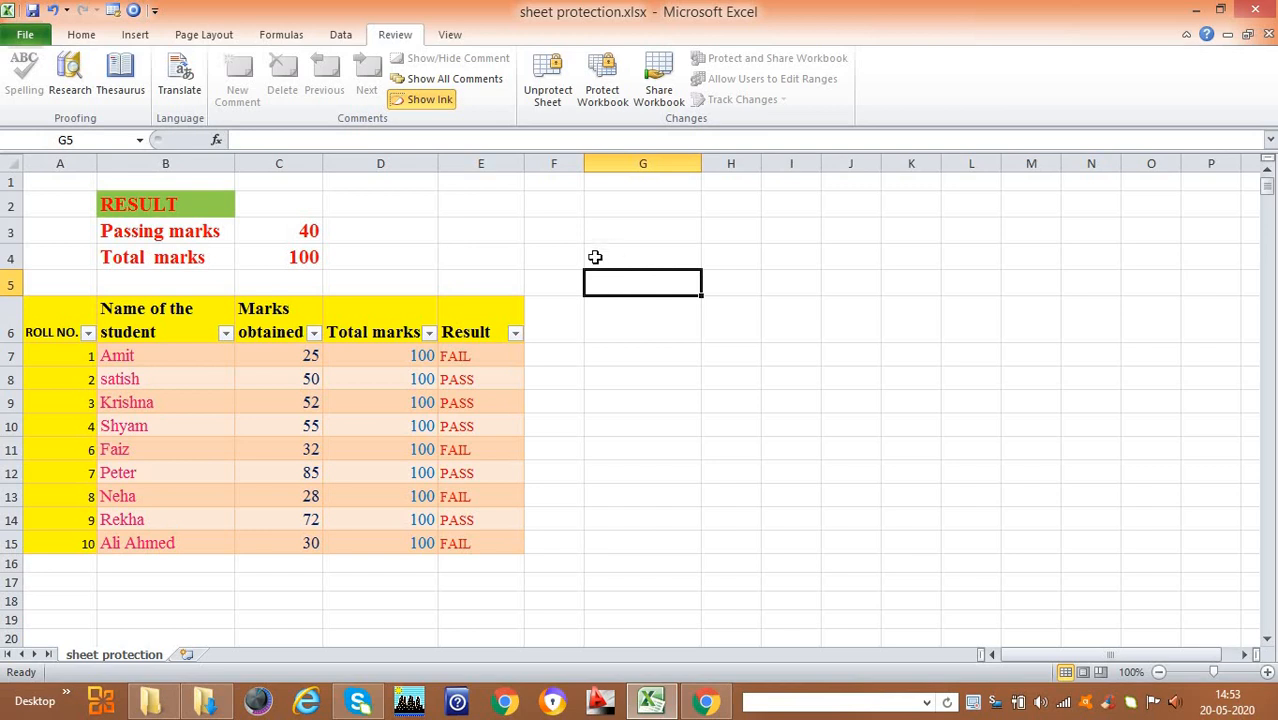
{"action": "left_click_drag", "start_coordinate": [477, 354], "coordinate": [463, 541]}
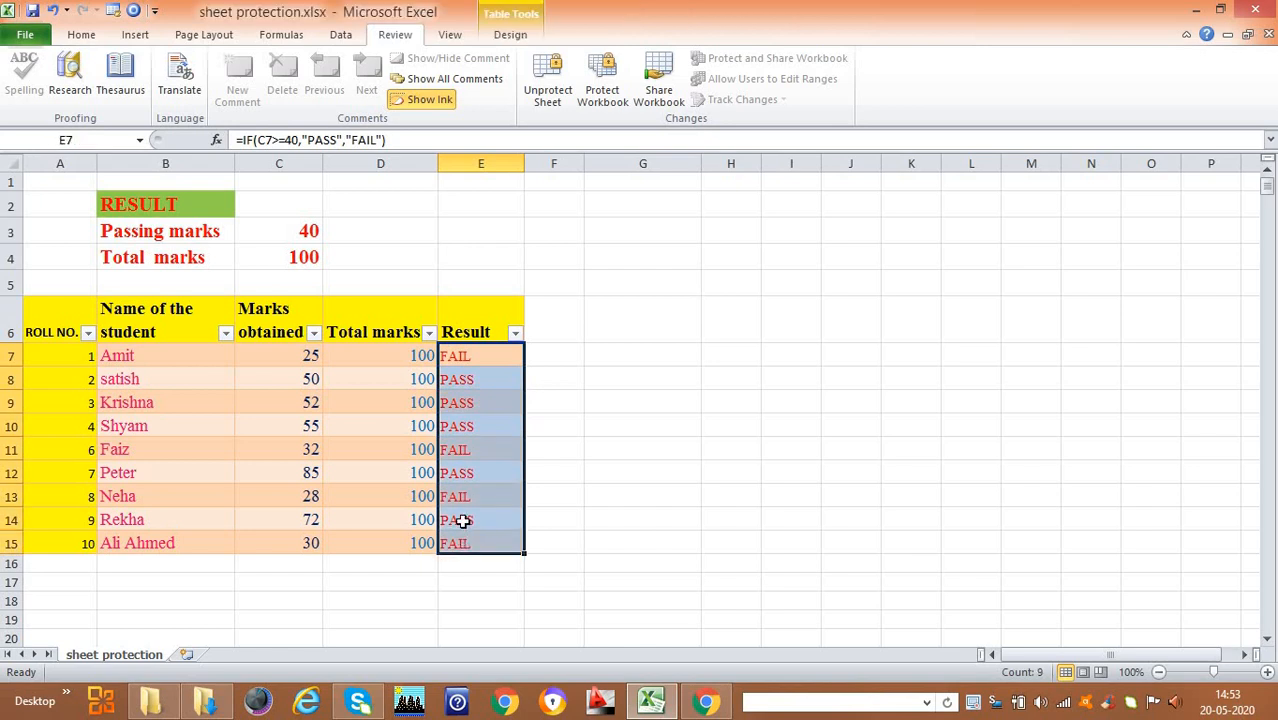
{"action": "left_click", "coordinate": [644, 309]}
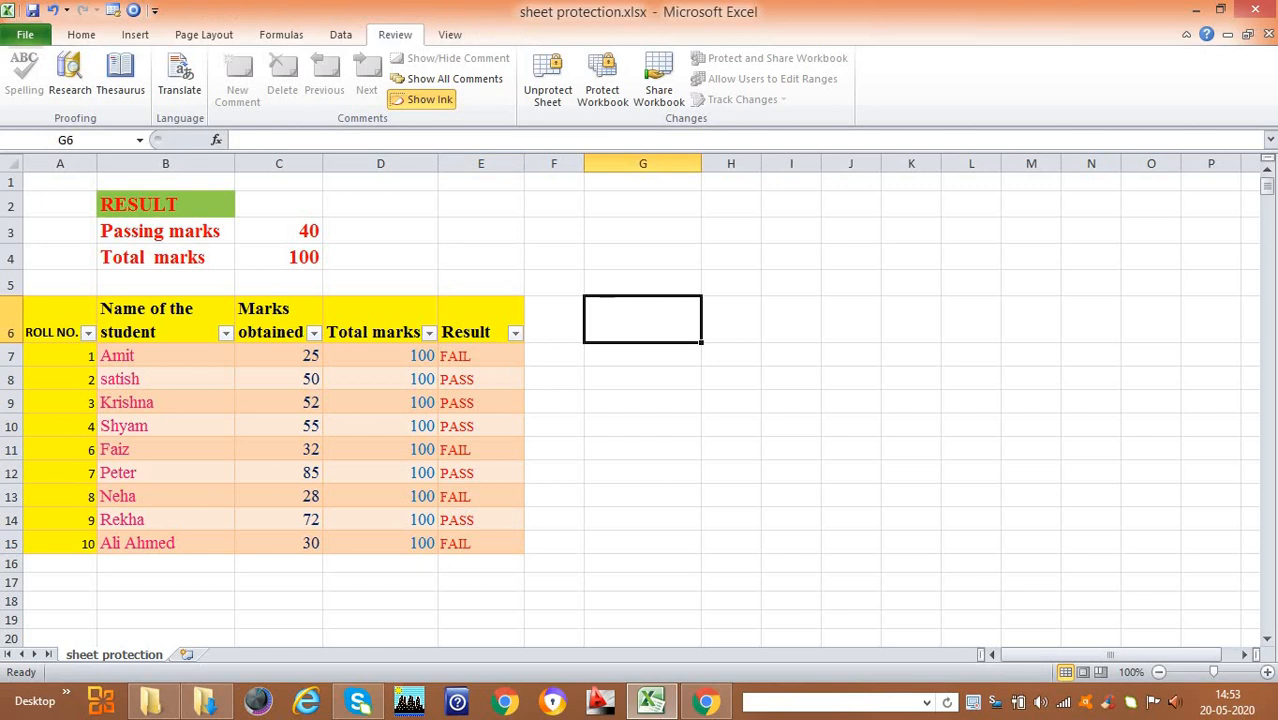
{"action": "left_click", "coordinate": [12, 164]}
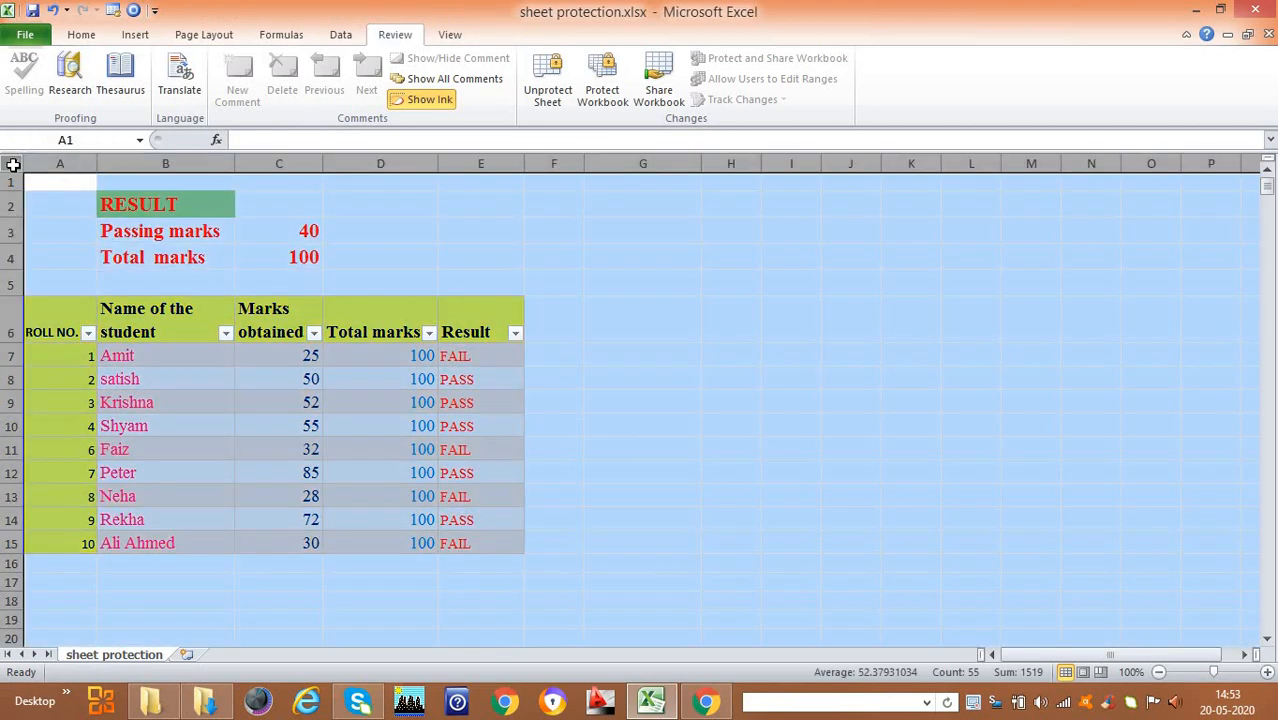
{"action": "right_click", "coordinate": [12, 164]}
{"action": "mouse_move", "coordinate": [95, 352]}
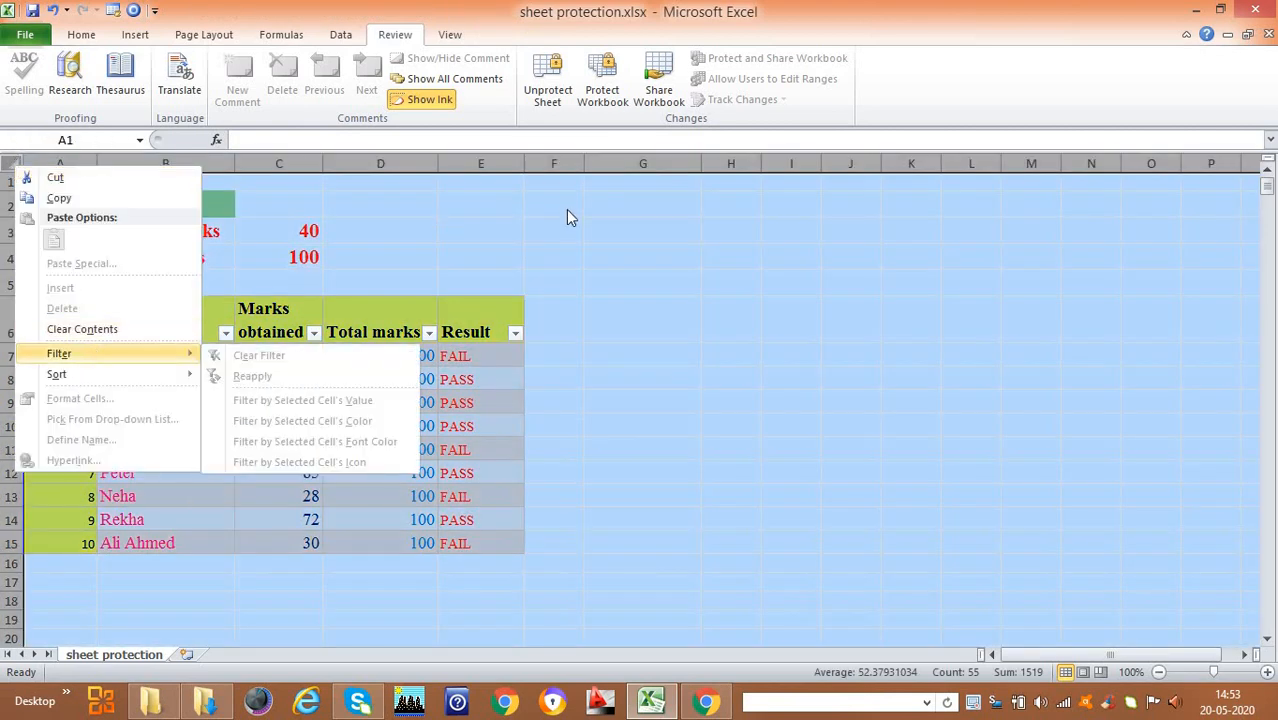
{"action": "key", "text": "Escape"}
{"action": "left_click", "coordinate": [665, 305]}
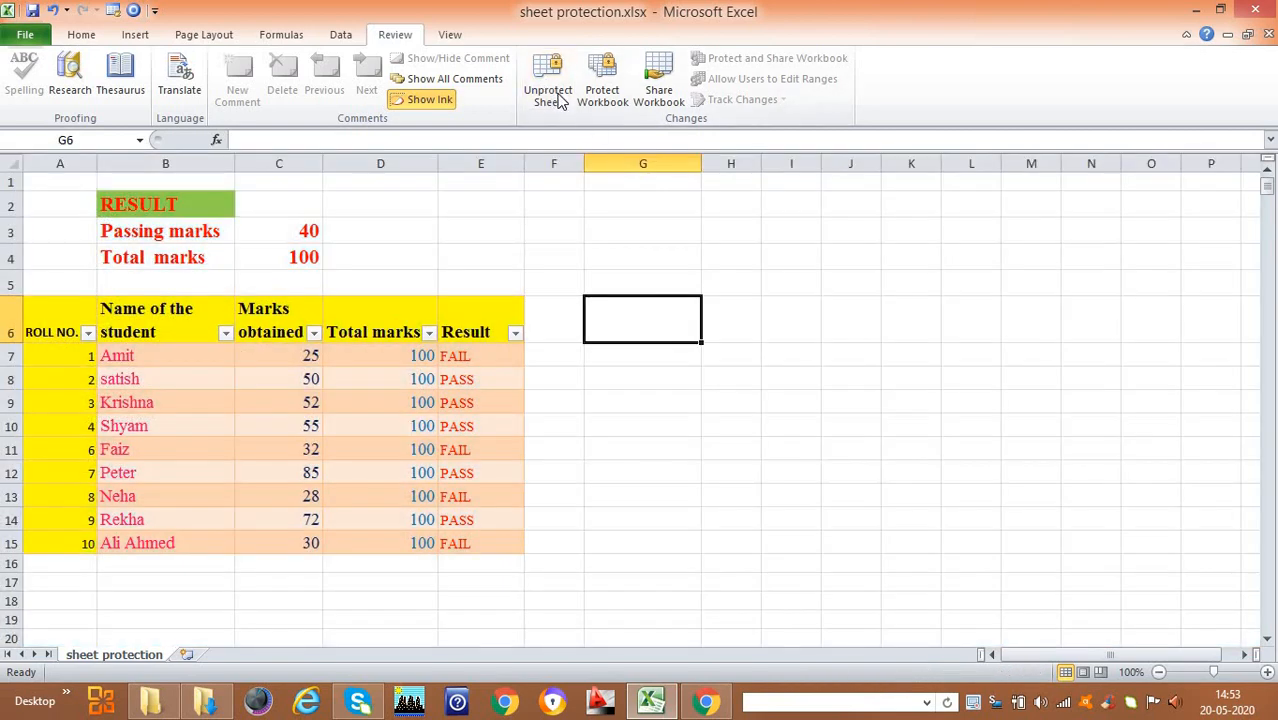
Unprotect the worksheet by entering the sheet password.
{"action": "left_click", "coordinate": [558, 97]}
{"action": "type", "text": "1"}
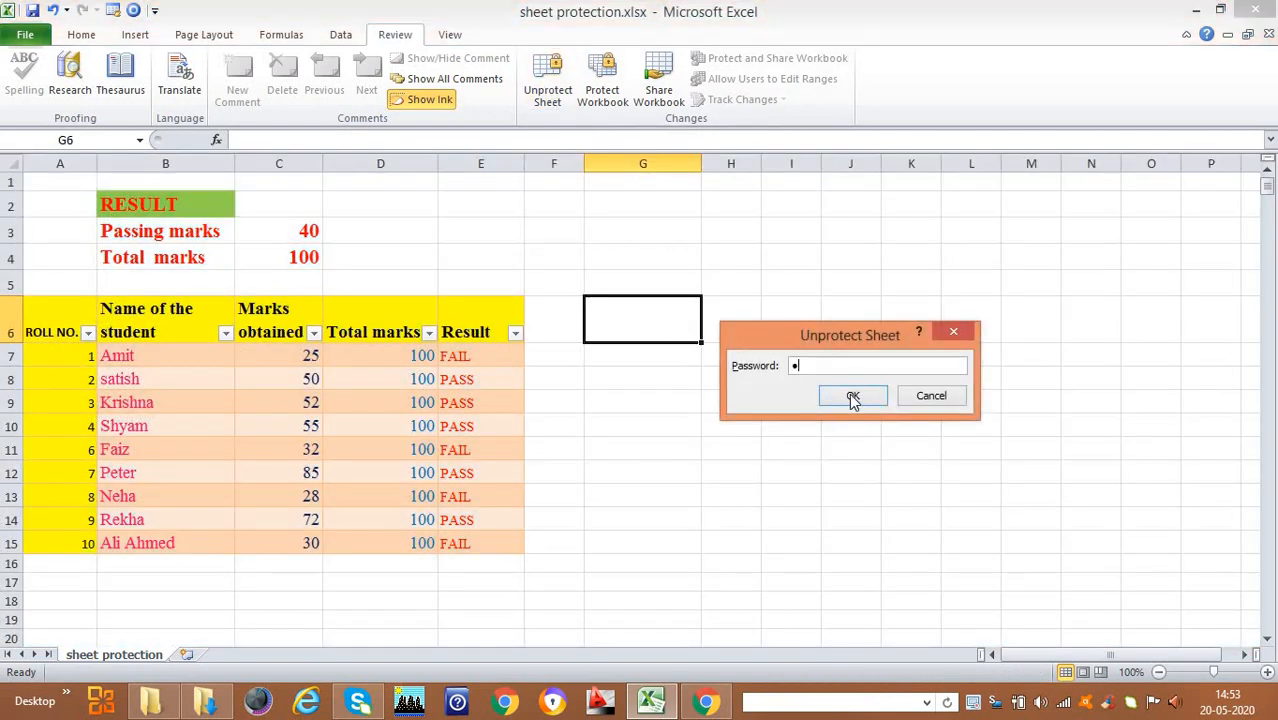
{"action": "left_click", "coordinate": [852, 397]}
{"action": "left_click", "coordinate": [645, 212]}
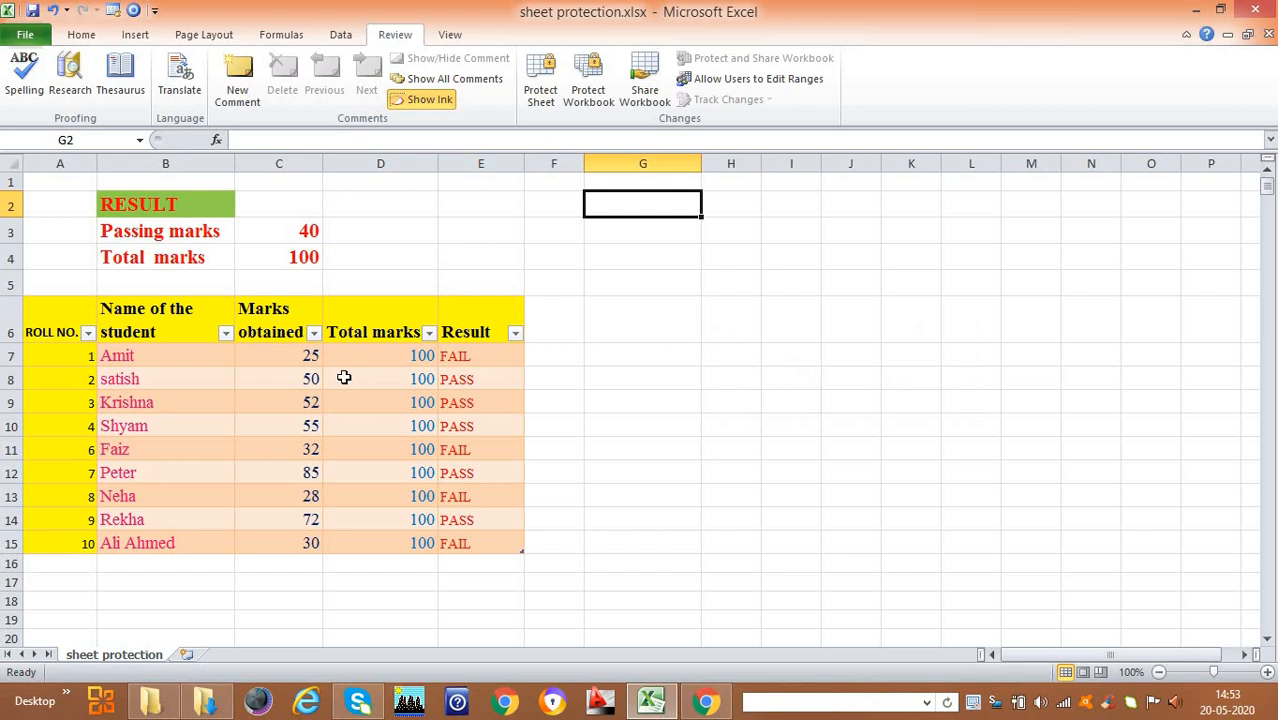
Unlock every cell of the worksheet by turning off the Locked protection setting.
{"action": "left_click", "coordinate": [11, 166]}
{"action": "right_click", "coordinate": [14, 166]}
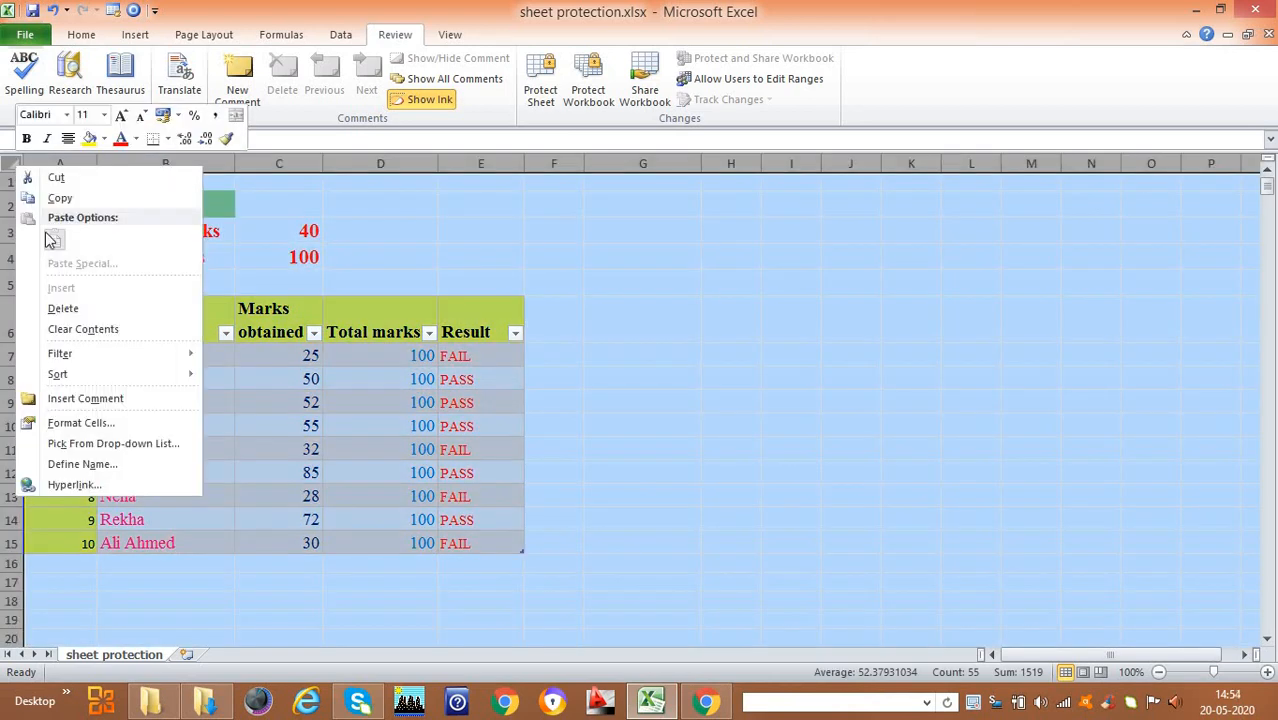
{"action": "left_click", "coordinate": [82, 423]}
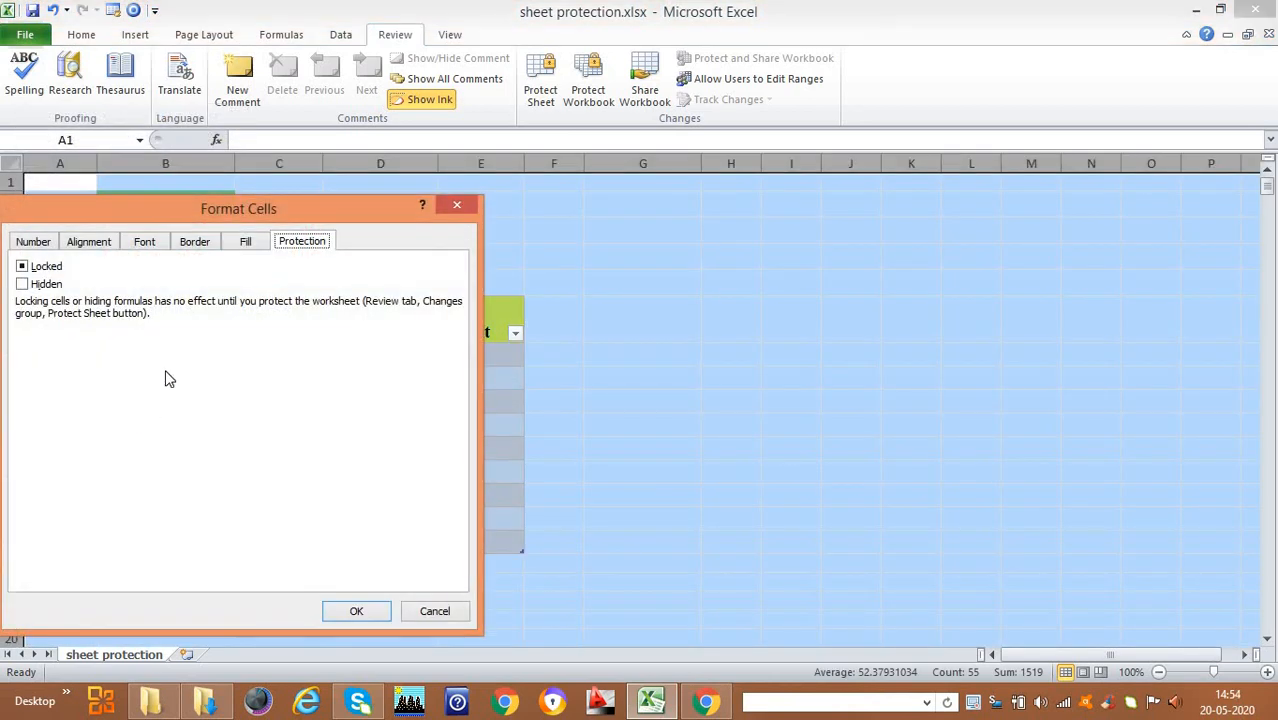
{"action": "left_click", "coordinate": [40, 267]}
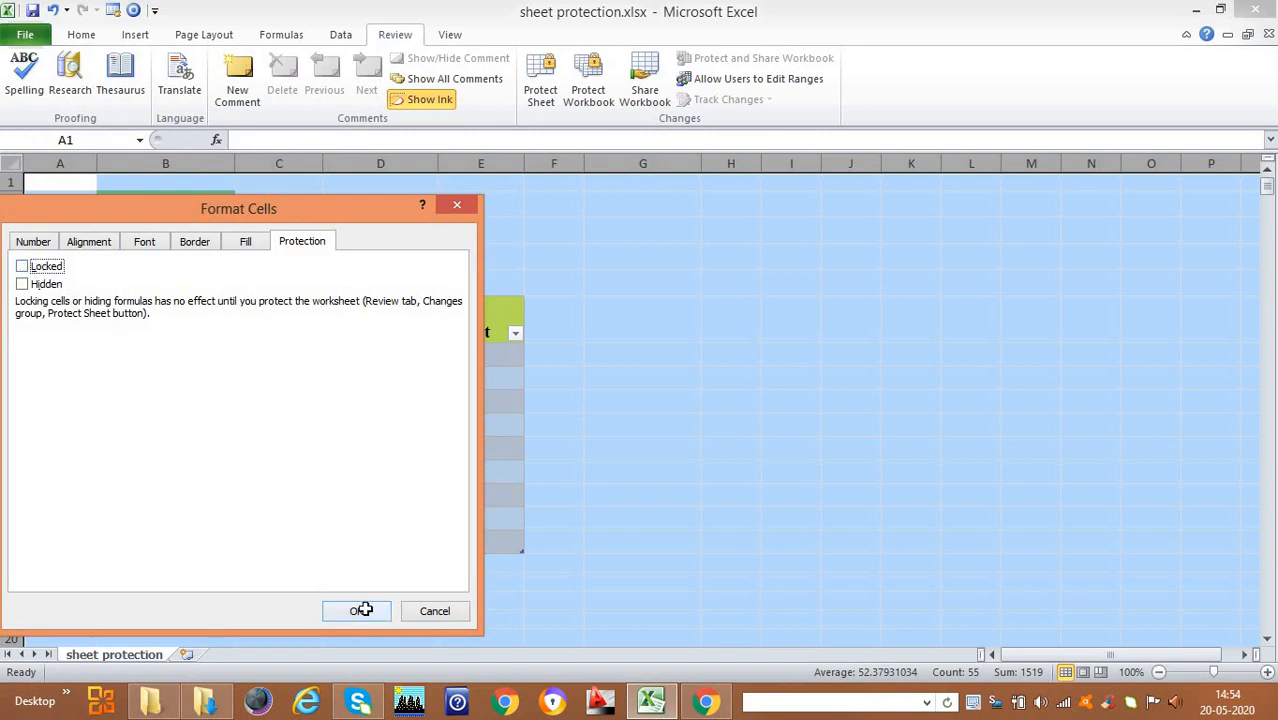
{"action": "left_click", "coordinate": [360, 610]}
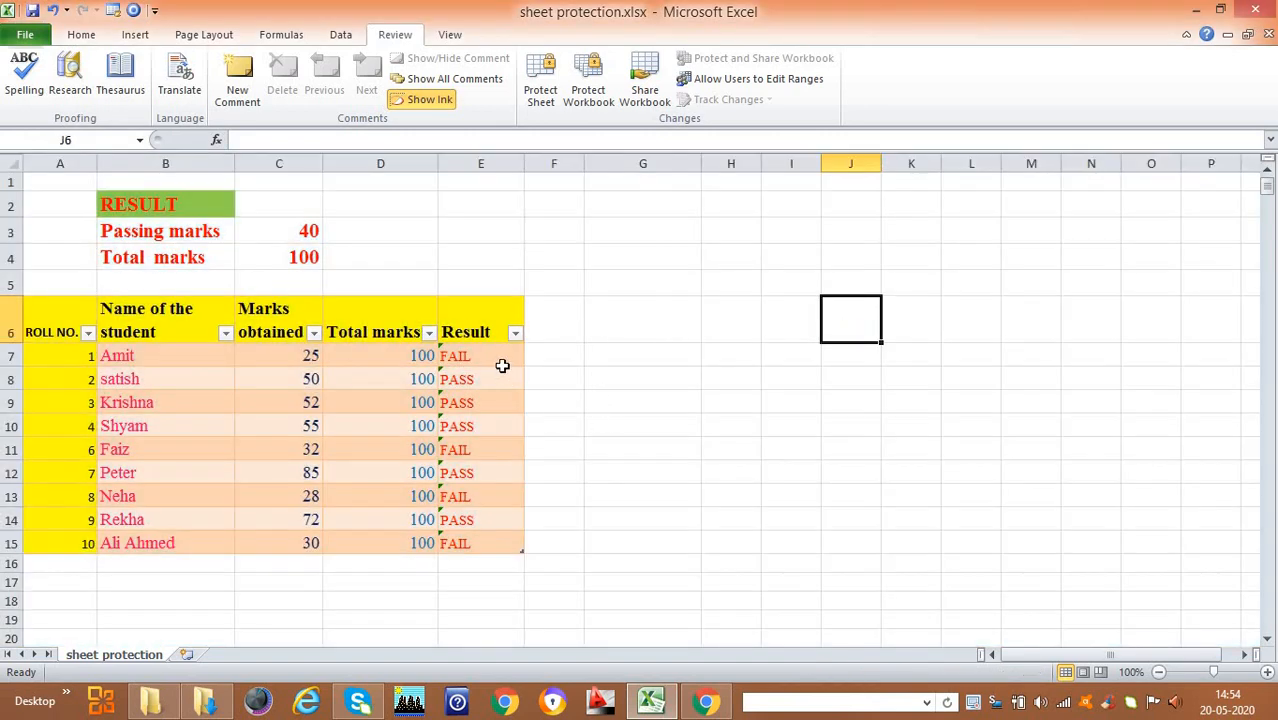
Lock only the Result formula cells E7:E15 by turning on their Locked protection setting.
{"action": "left_click_drag", "start_coordinate": [482, 352], "coordinate": [492, 537]}
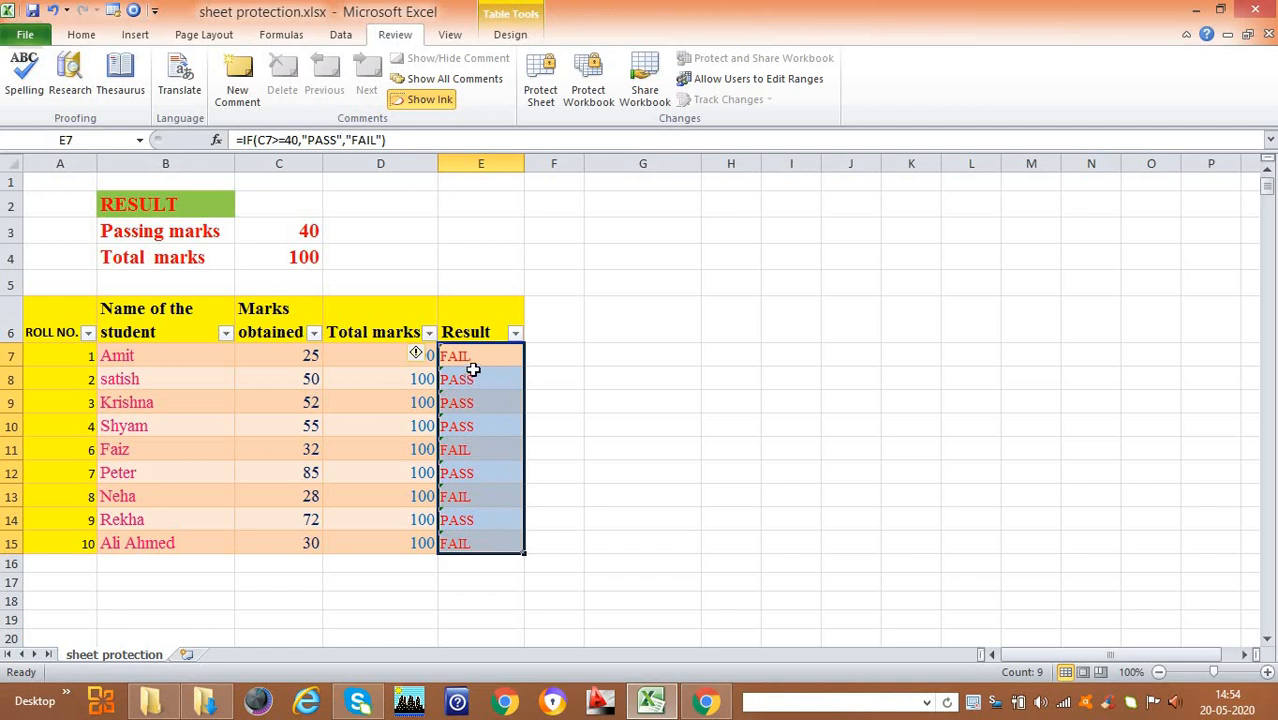
{"action": "left_click", "coordinate": [613, 442]}
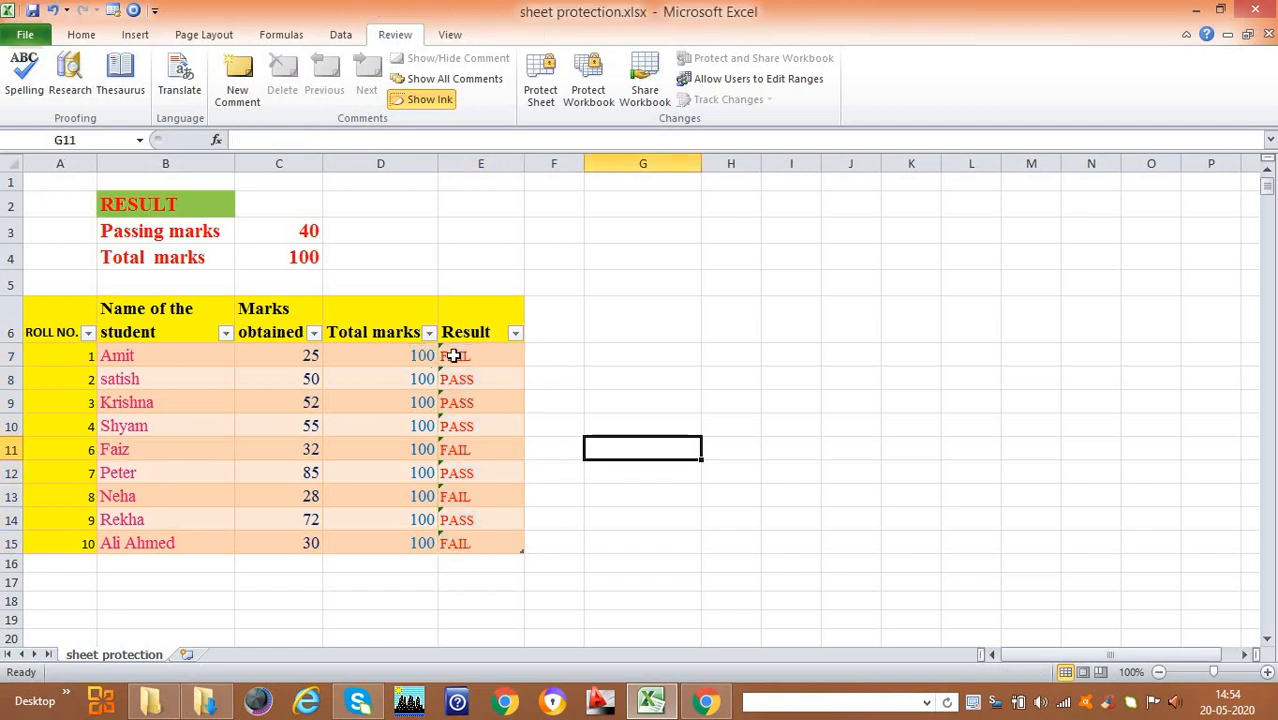
{"action": "left_click_drag", "start_coordinate": [480, 355], "coordinate": [470, 545]}
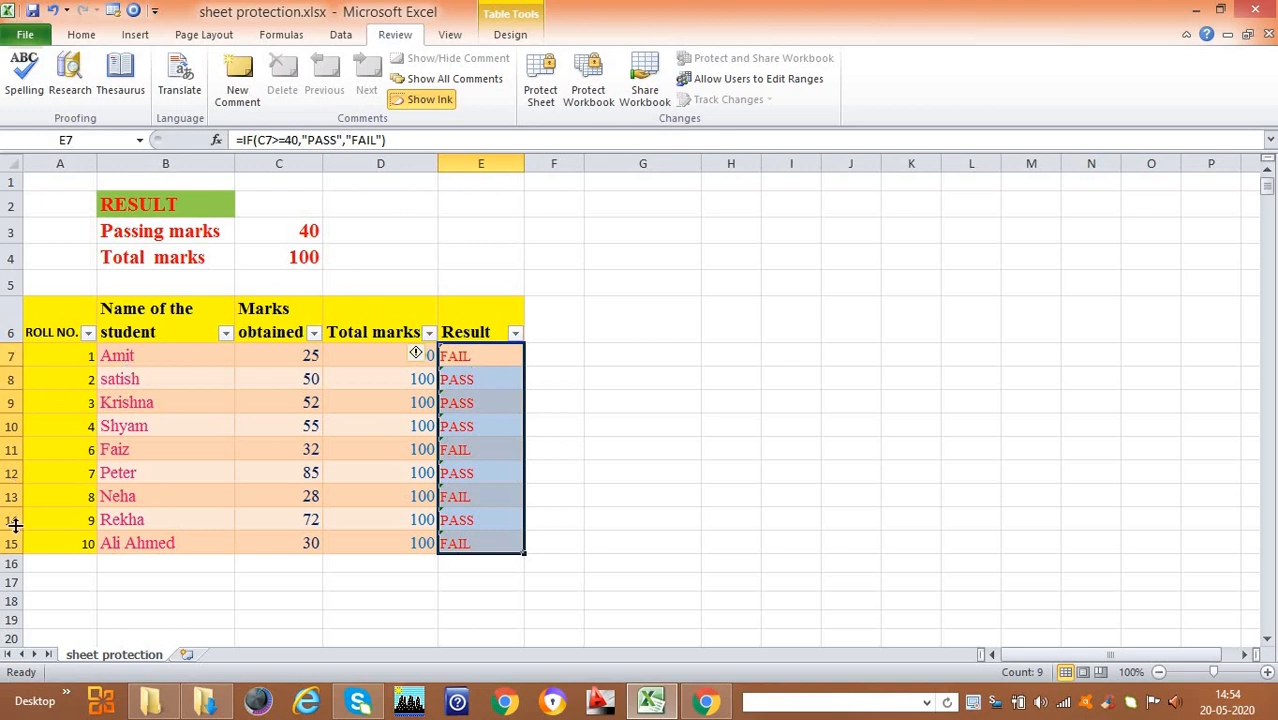
{"action": "right_click", "coordinate": [457, 370]}
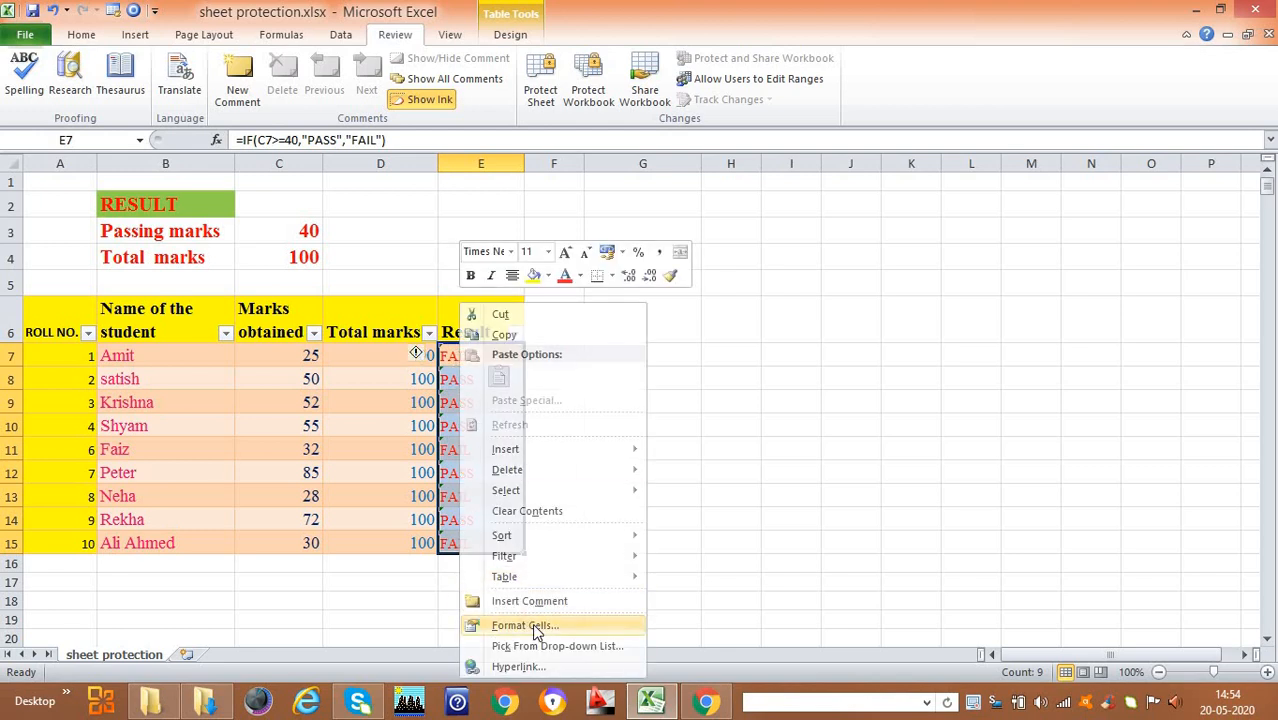
{"action": "left_click", "coordinate": [537, 628]}
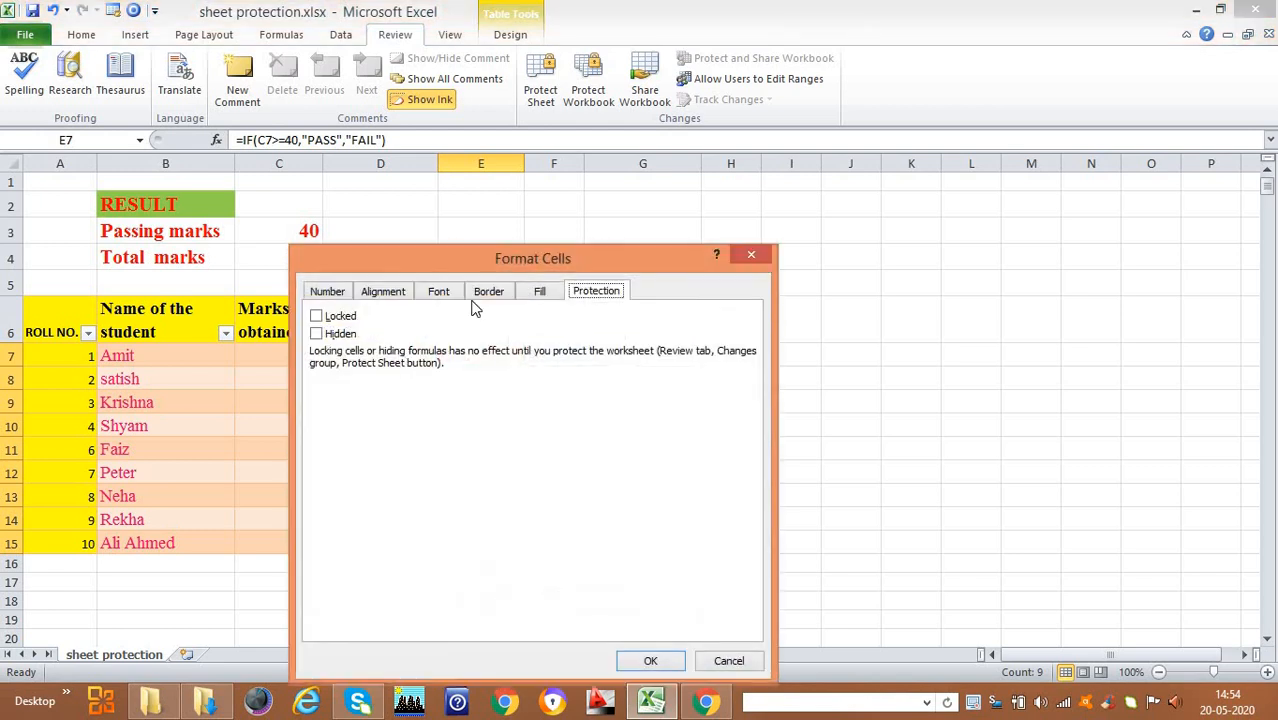
{"action": "left_click", "coordinate": [316, 317]}
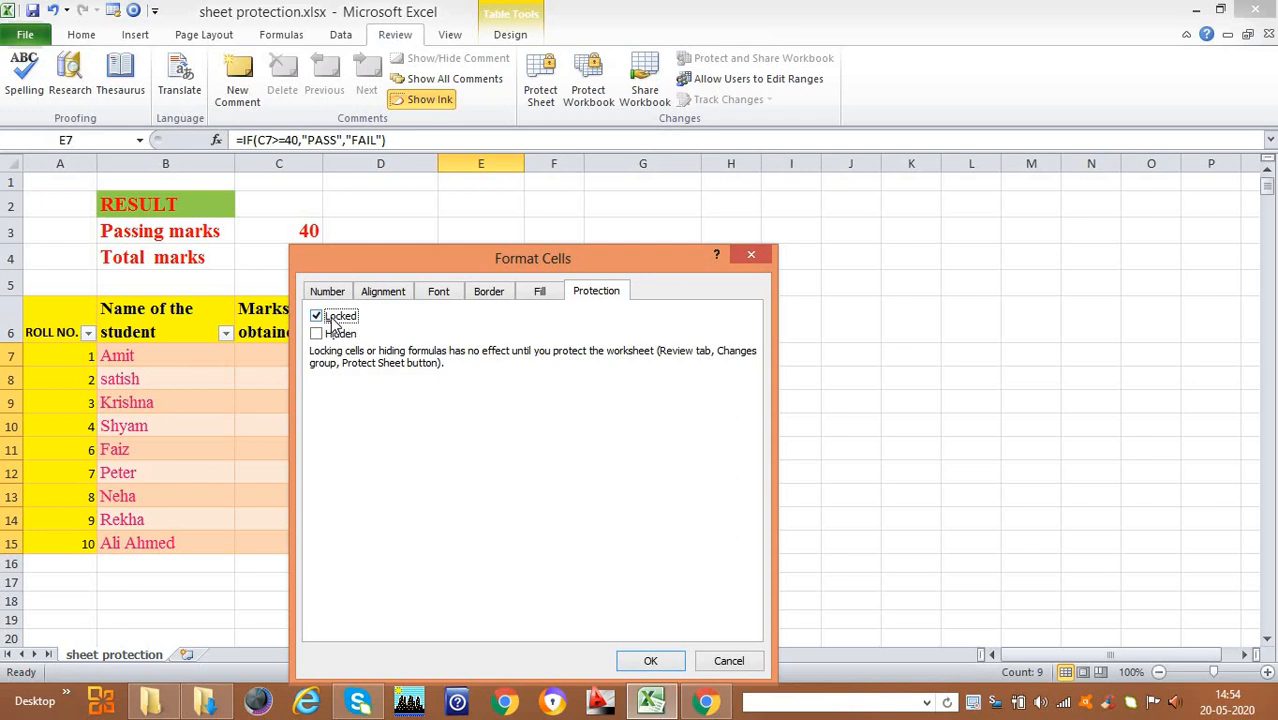
{"action": "left_click", "coordinate": [650, 662]}
{"action": "left_click", "coordinate": [668, 428]}
Protect the worksheet with the locked Result cells, entering and confirming the sheet password.
{"action": "left_click", "coordinate": [545, 95]}
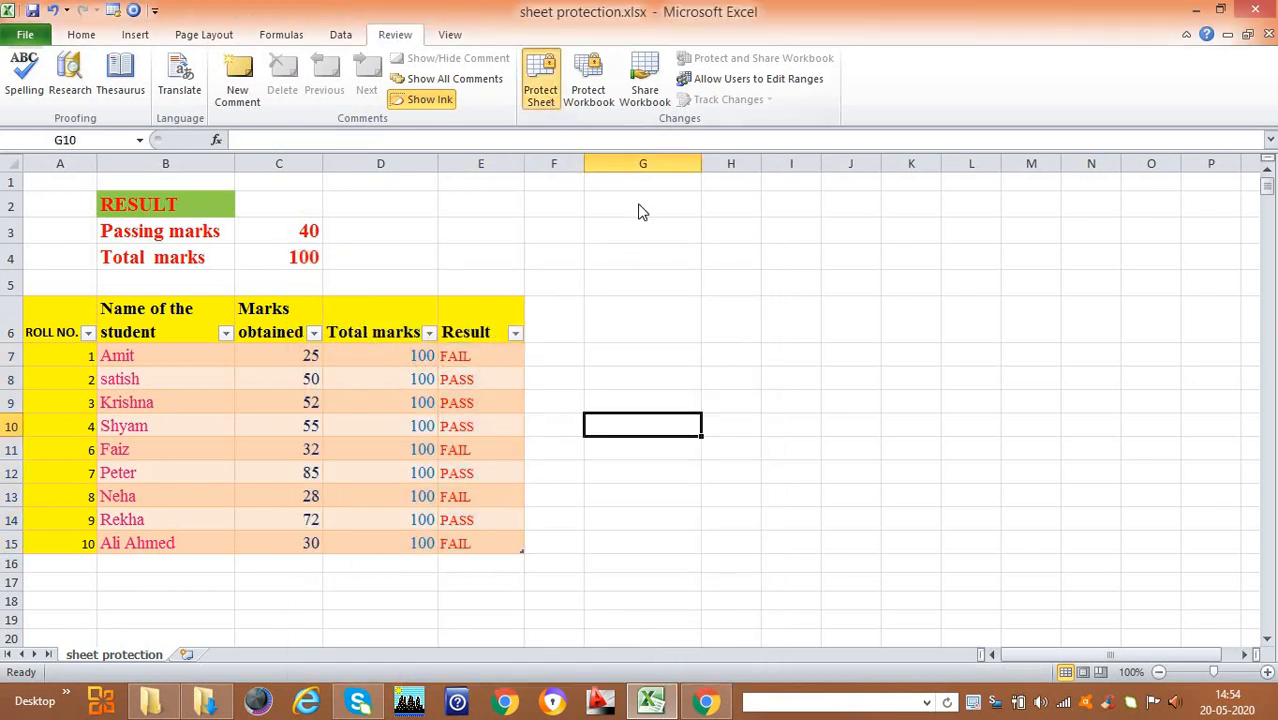
{"action": "type", "text": "1"}
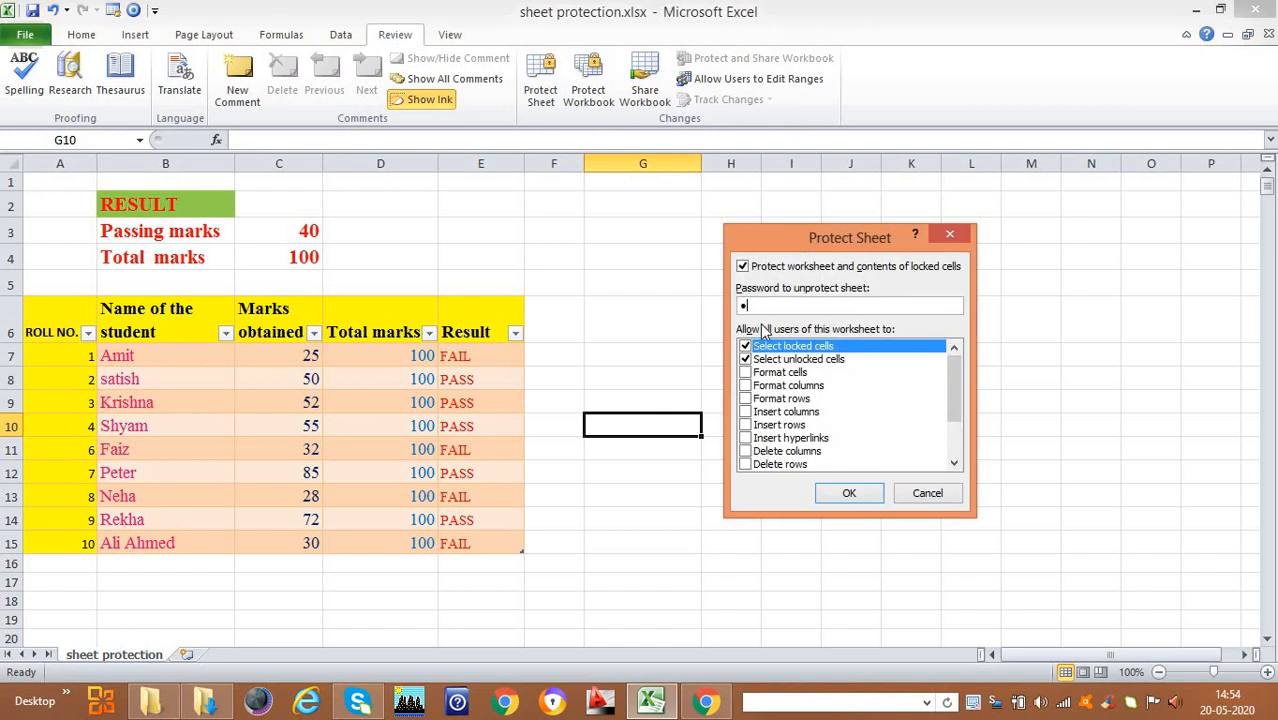
{"action": "left_click", "coordinate": [840, 492]}
{"action": "type", "text": "1"}
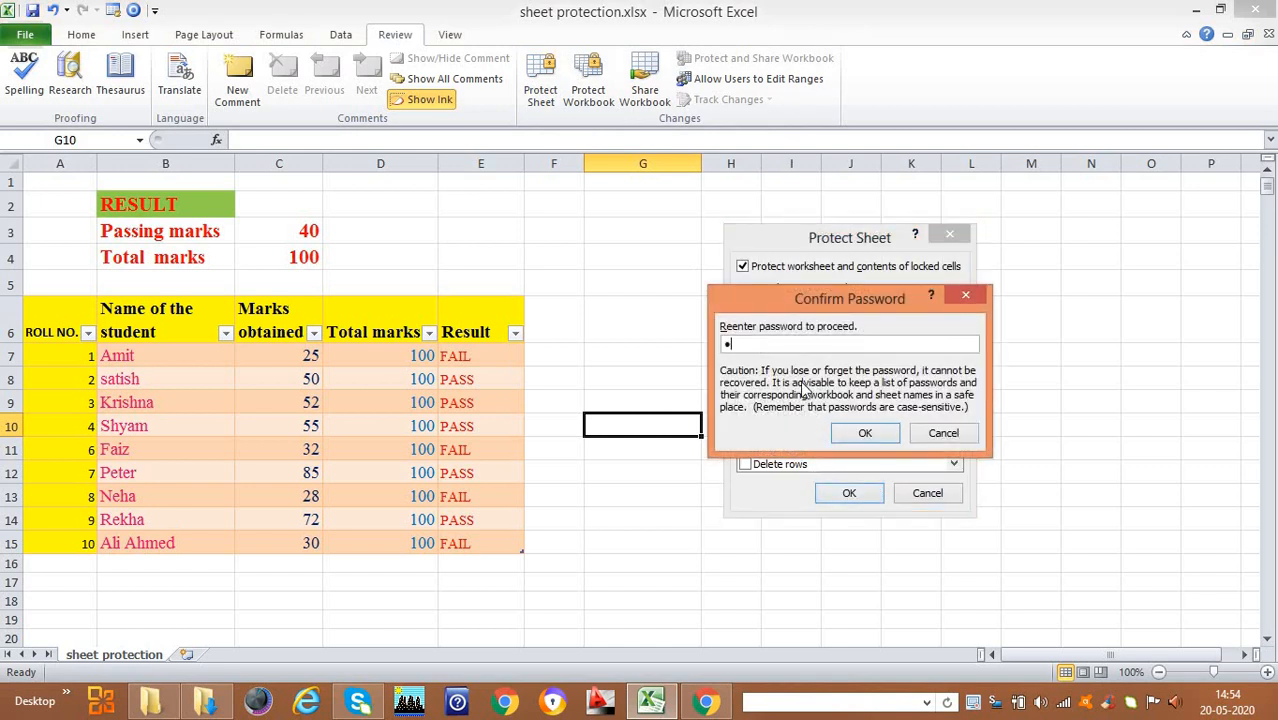
{"action": "left_click", "coordinate": [848, 436]}
{"action": "left_click", "coordinate": [707, 383]}
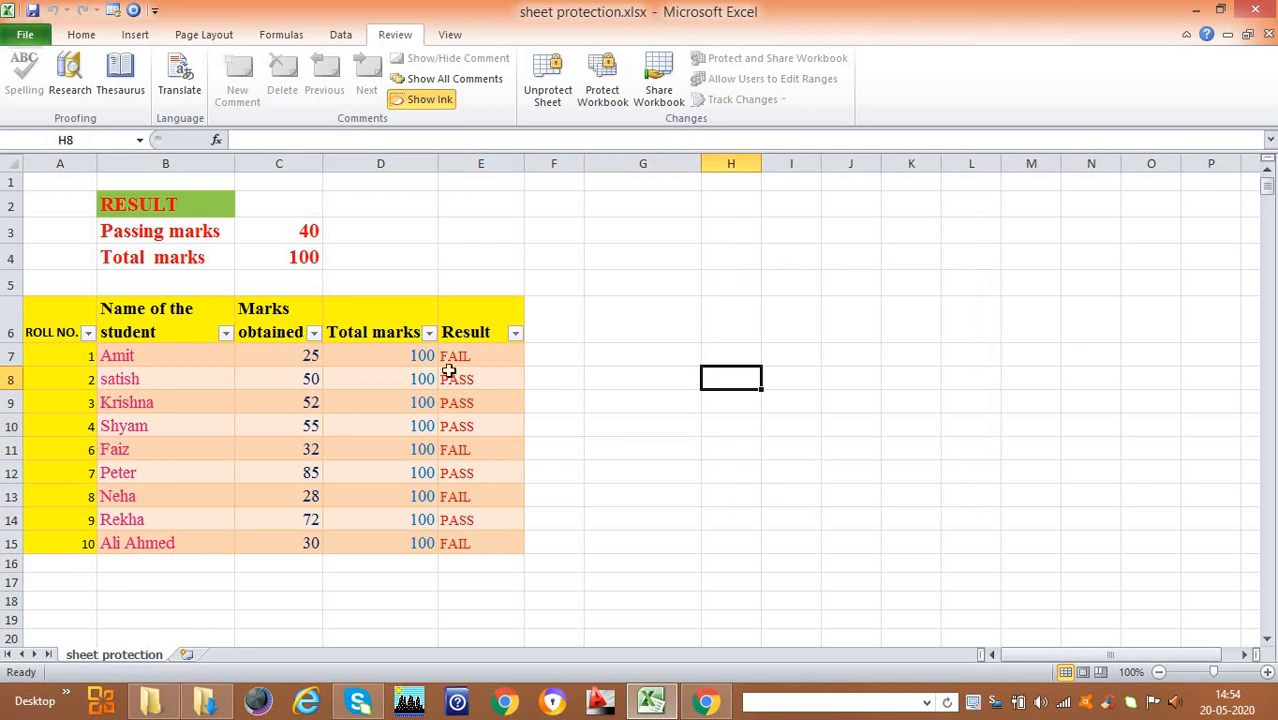
Test editing the first student's row: total marks D7 to 120 and back to 100, with marks obtained C7 set to 12.
{"action": "left_click", "coordinate": [399, 355]}
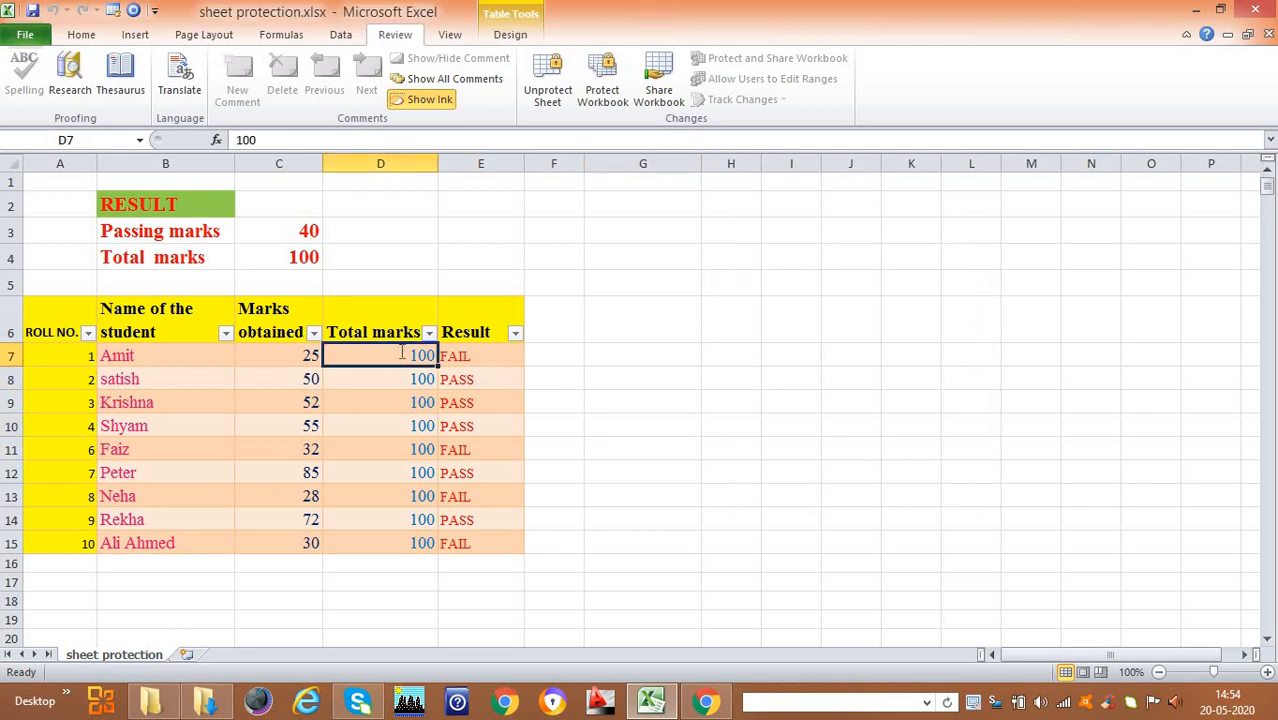
{"action": "type", "text": "120"}
{"action": "key", "text": "Tab"}
{"action": "left_click", "coordinate": [290, 352]}
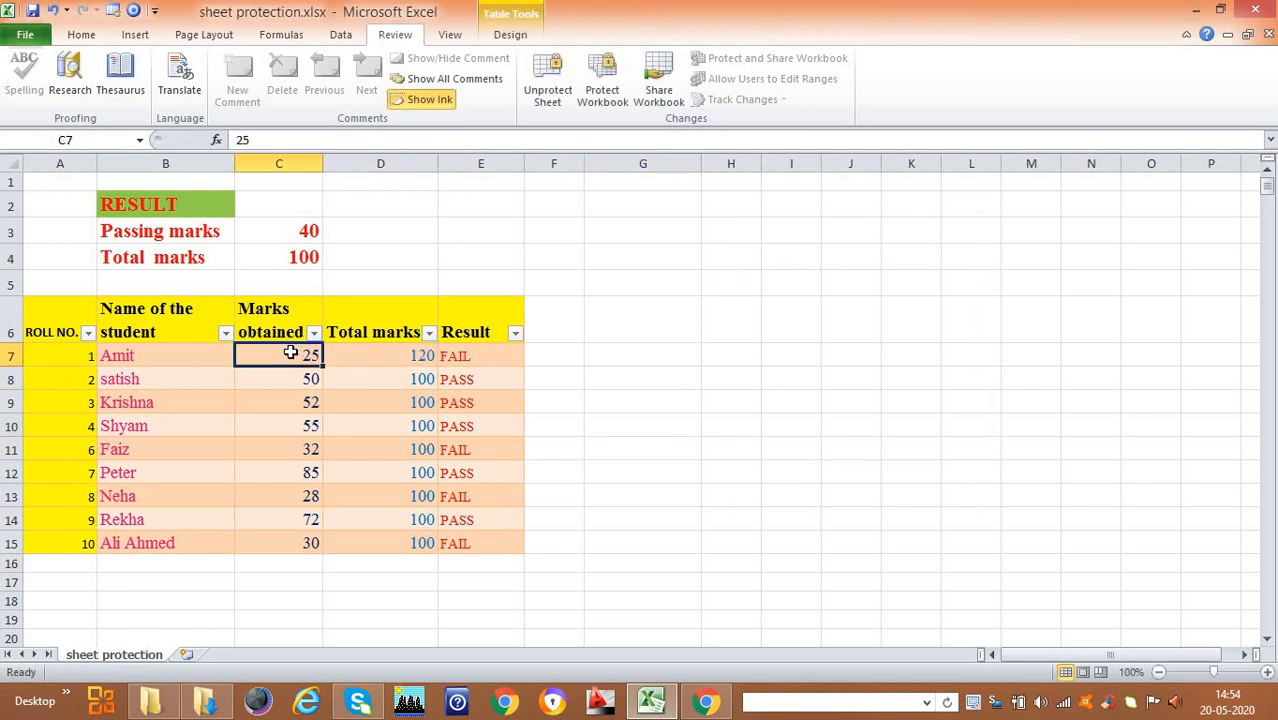
{"action": "type", "text": "12"}
{"action": "key", "text": "Tab"}
{"action": "left_click", "coordinate": [424, 352]}
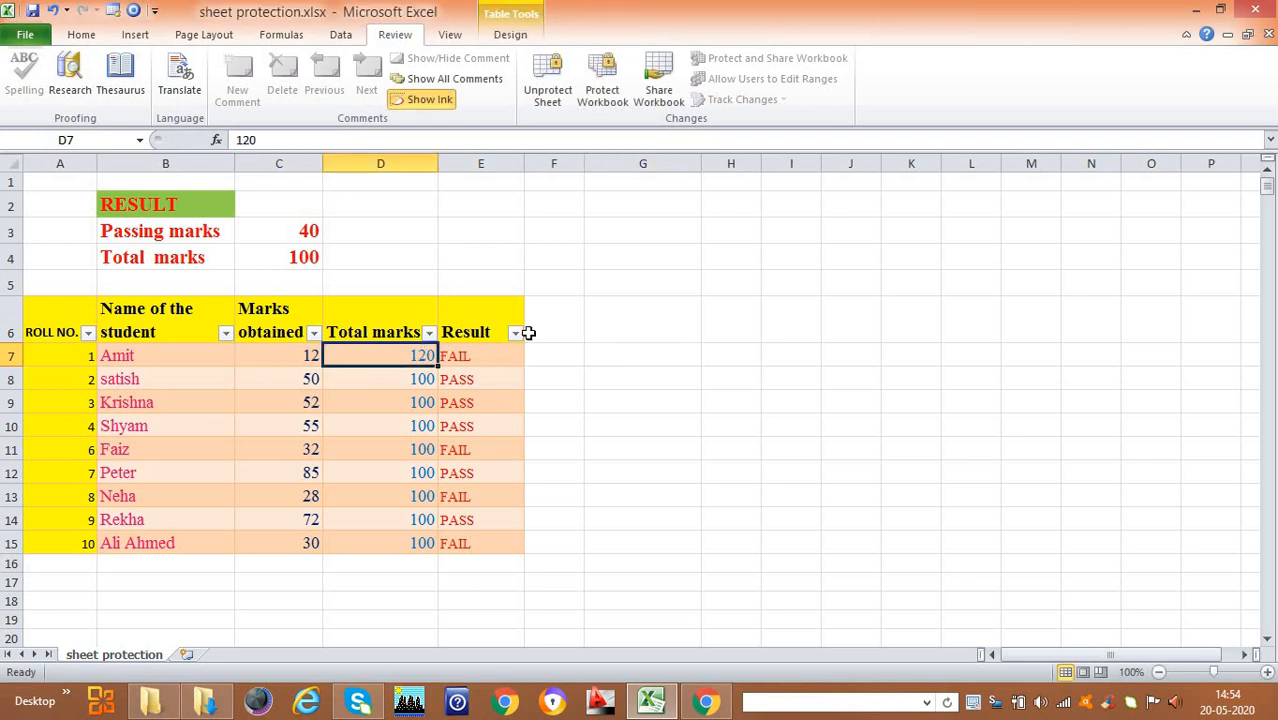
{"action": "type", "text": "100"}
Test editing the student name column by appending 1 to the first student's name in B7.
{"action": "left_click", "coordinate": [124, 352]}
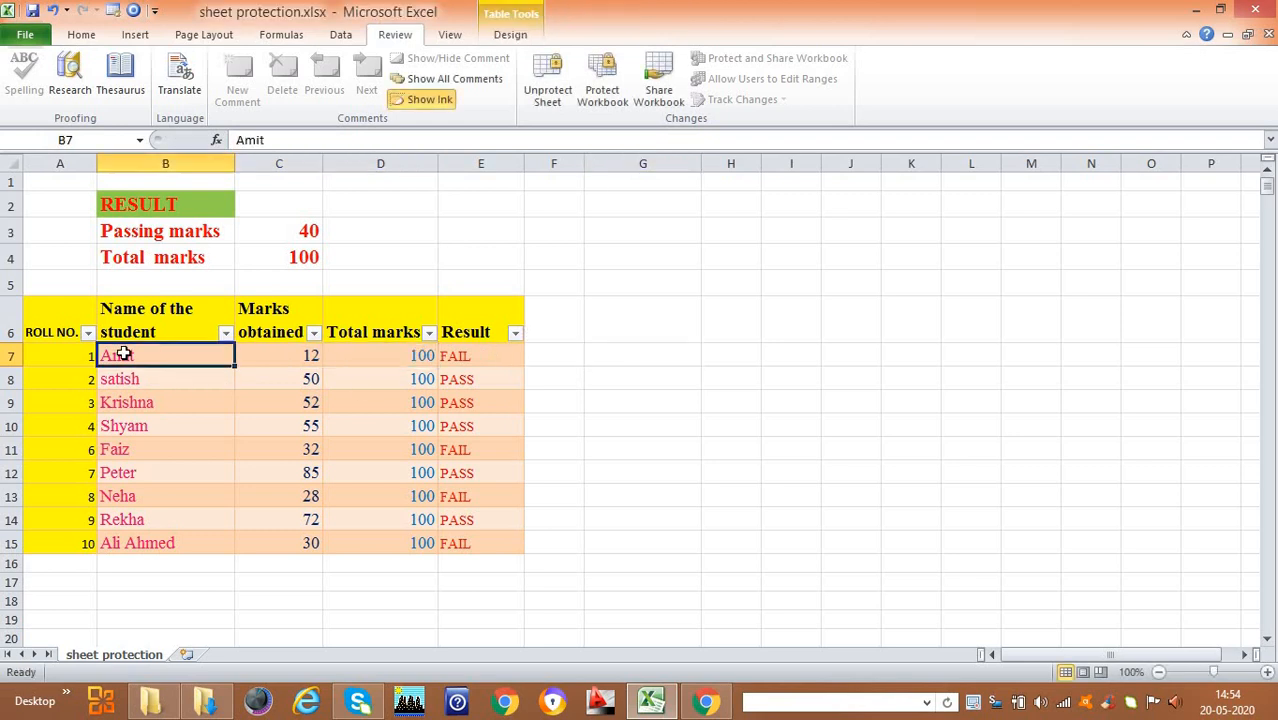
{"action": "double_click", "coordinate": [166, 356]}
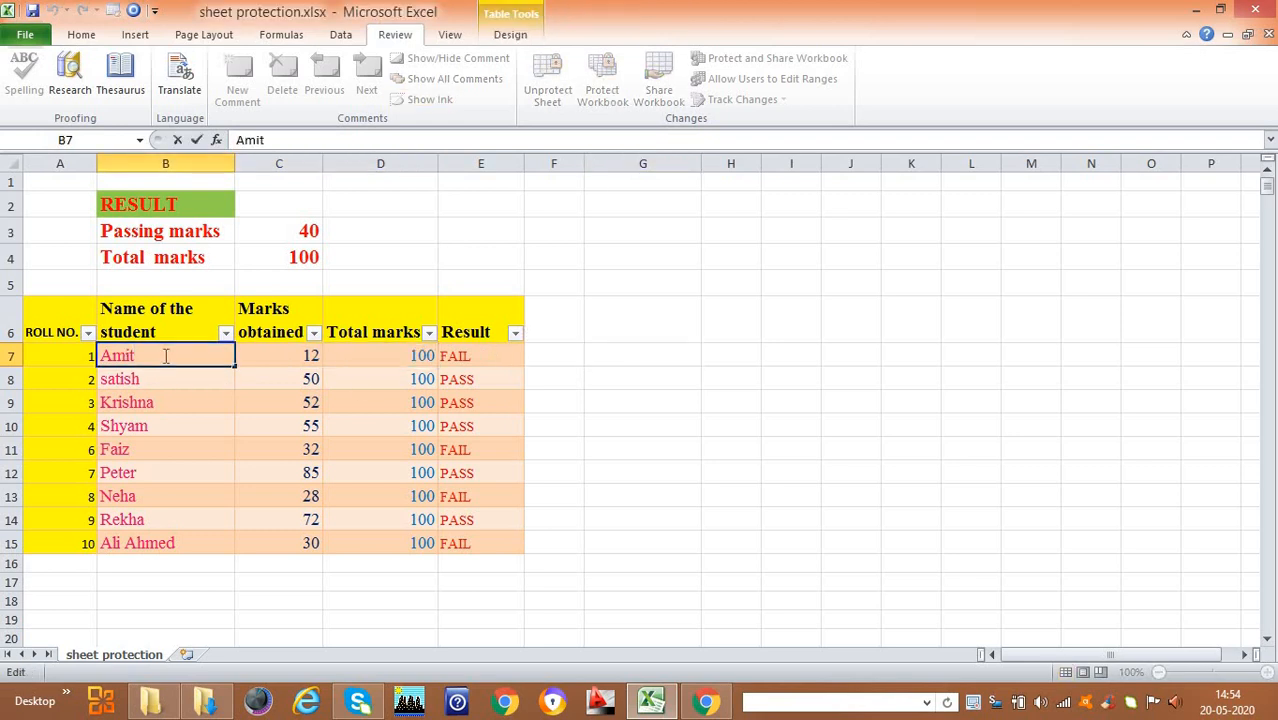
{"action": "type", "text": "a"}
{"action": "left_click", "coordinate": [553, 354]}
{"action": "left_click", "coordinate": [171, 359]}
{"action": "double_click", "coordinate": [138, 362]}
{"action": "type", "text": "1"}
{"action": "left_click", "coordinate": [616, 334]}
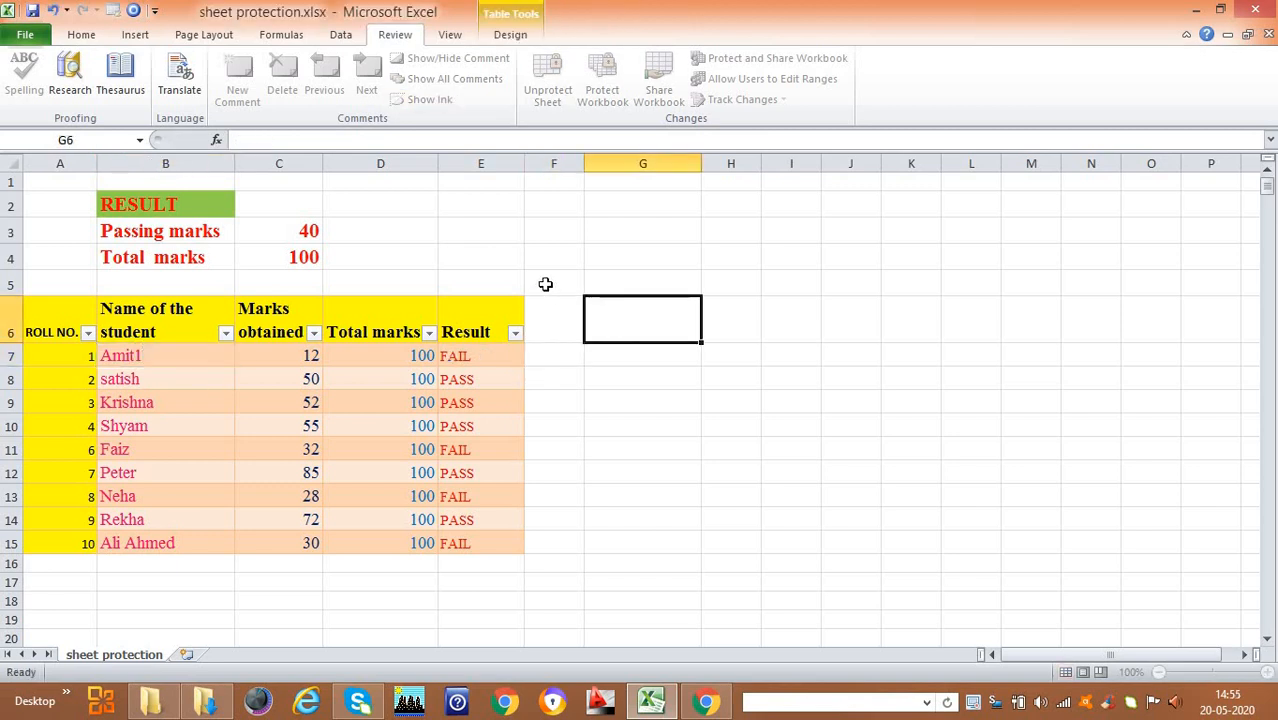
Test typing in blank cells outside the table by entering dee in I5, fre in I6 and gere in I8.
{"action": "left_click", "coordinate": [773, 278]}
{"action": "type", "text": "dee"}
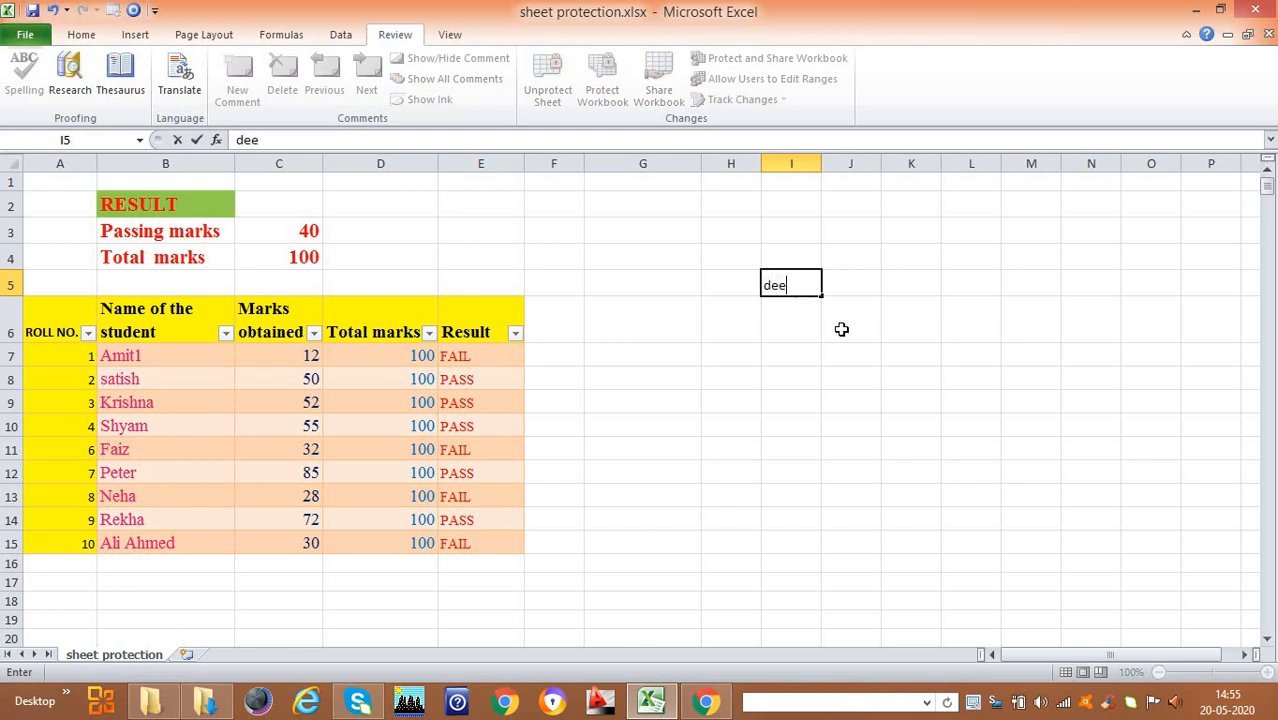
{"action": "left_click", "coordinate": [842, 328]}
{"action": "left_click", "coordinate": [779, 312]}
{"action": "type", "text": "fre"}
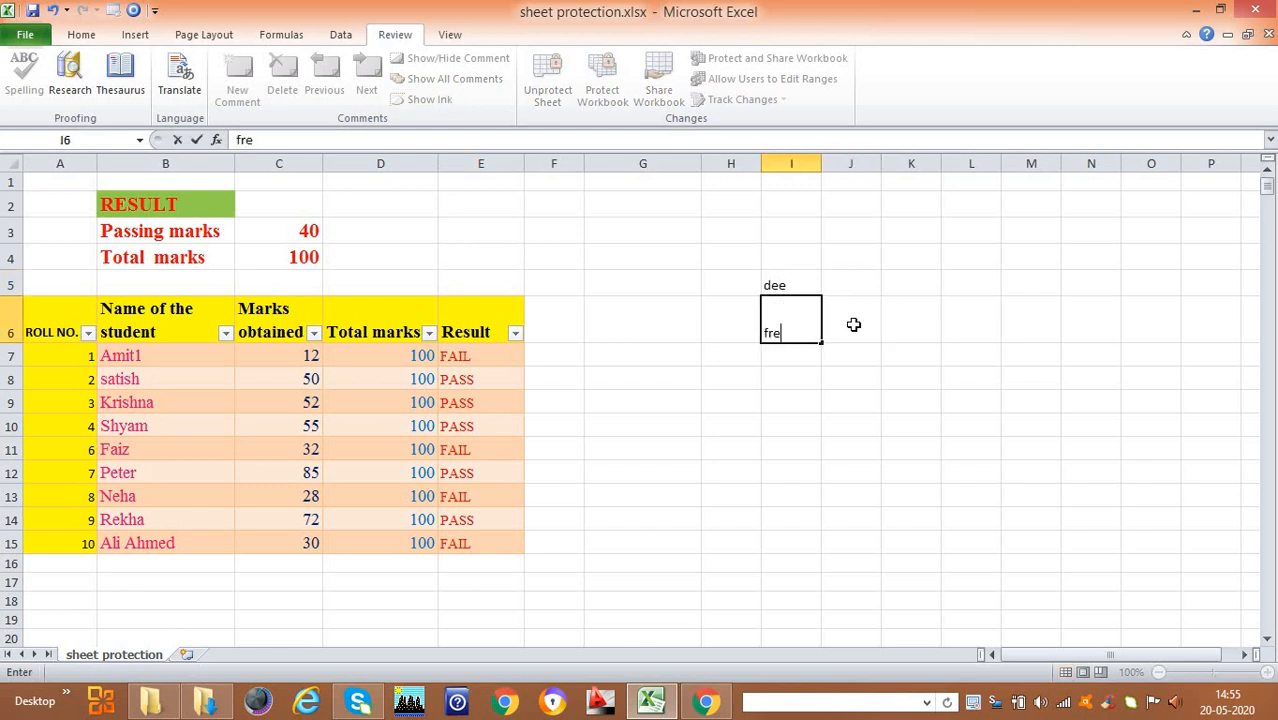
{"action": "left_click", "coordinate": [853, 323]}
{"action": "left_click", "coordinate": [778, 379]}
{"action": "type", "text": "gere"}
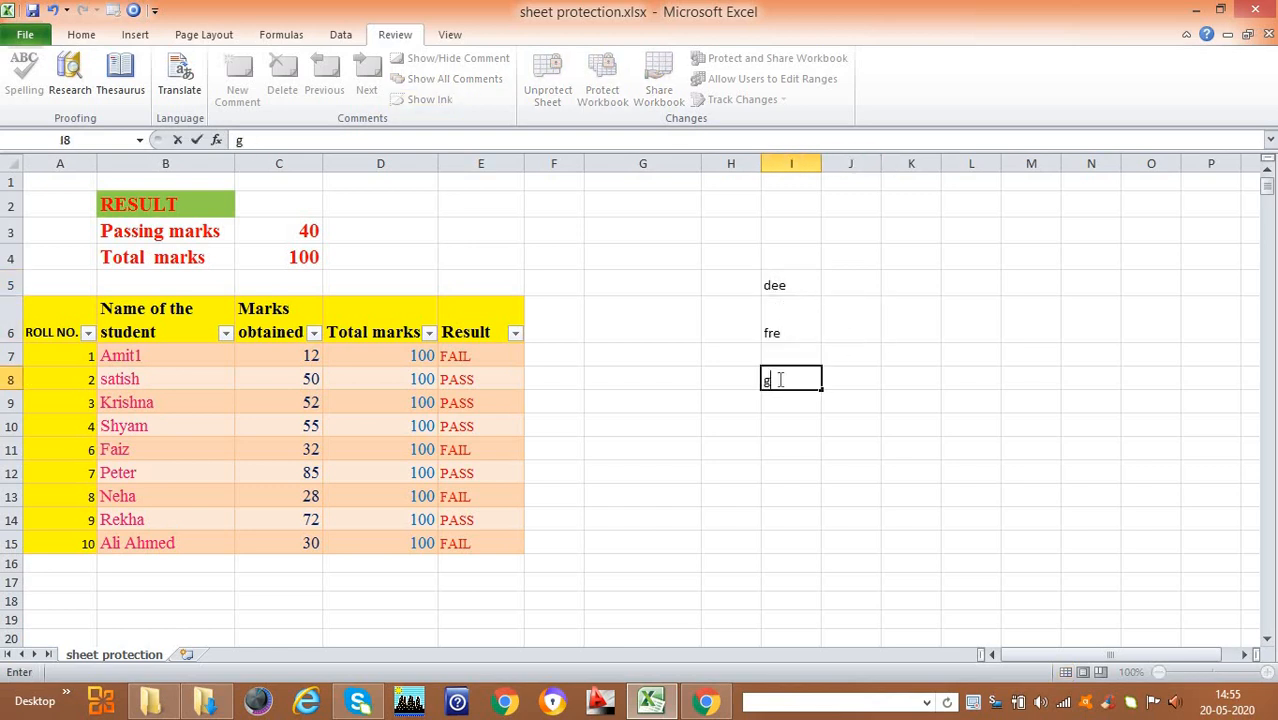
{"action": "left_click", "coordinate": [945, 374]}
Clear the test entries from cells I5:I14.
{"action": "left_click", "coordinate": [797, 287]}
{"action": "left_click_drag", "start_coordinate": [808, 383], "coordinate": [806, 519]}
{"action": "key", "text": "Delete"}
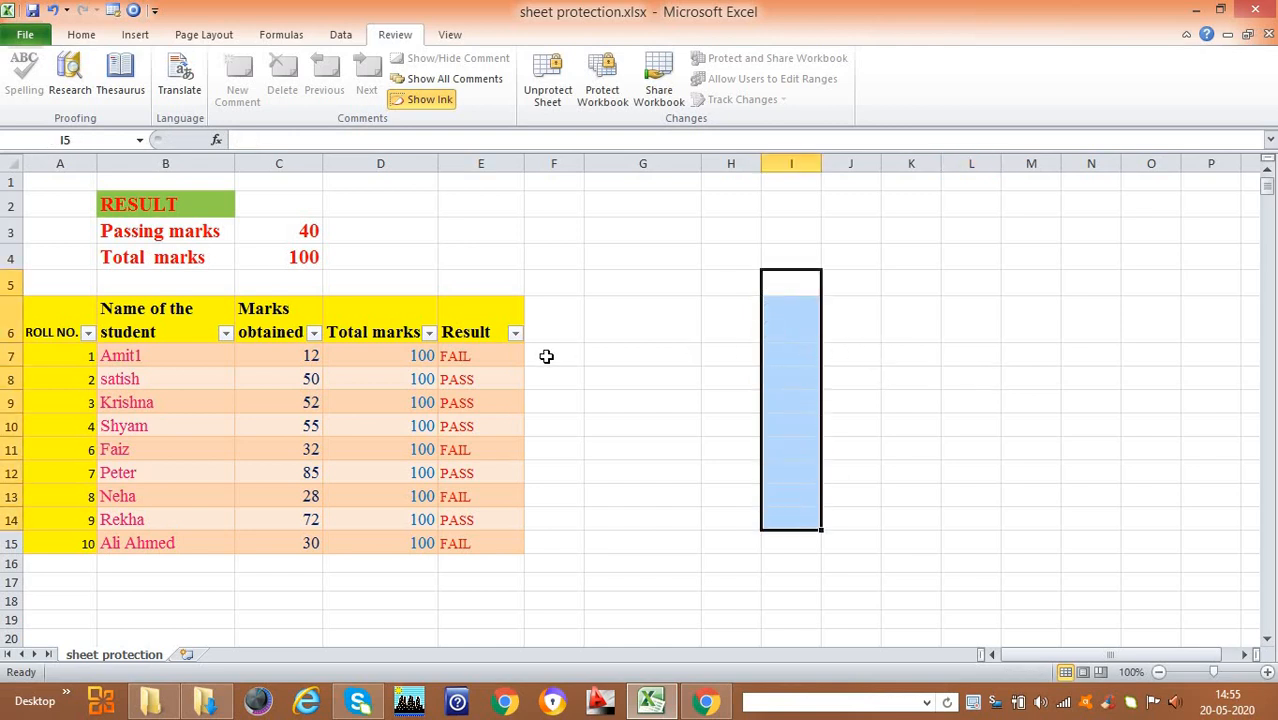
Test whether the Result formulas in E7:E15 are protected by trying to edit cell E9.
{"action": "left_click_drag", "start_coordinate": [492, 350], "coordinate": [490, 542]}
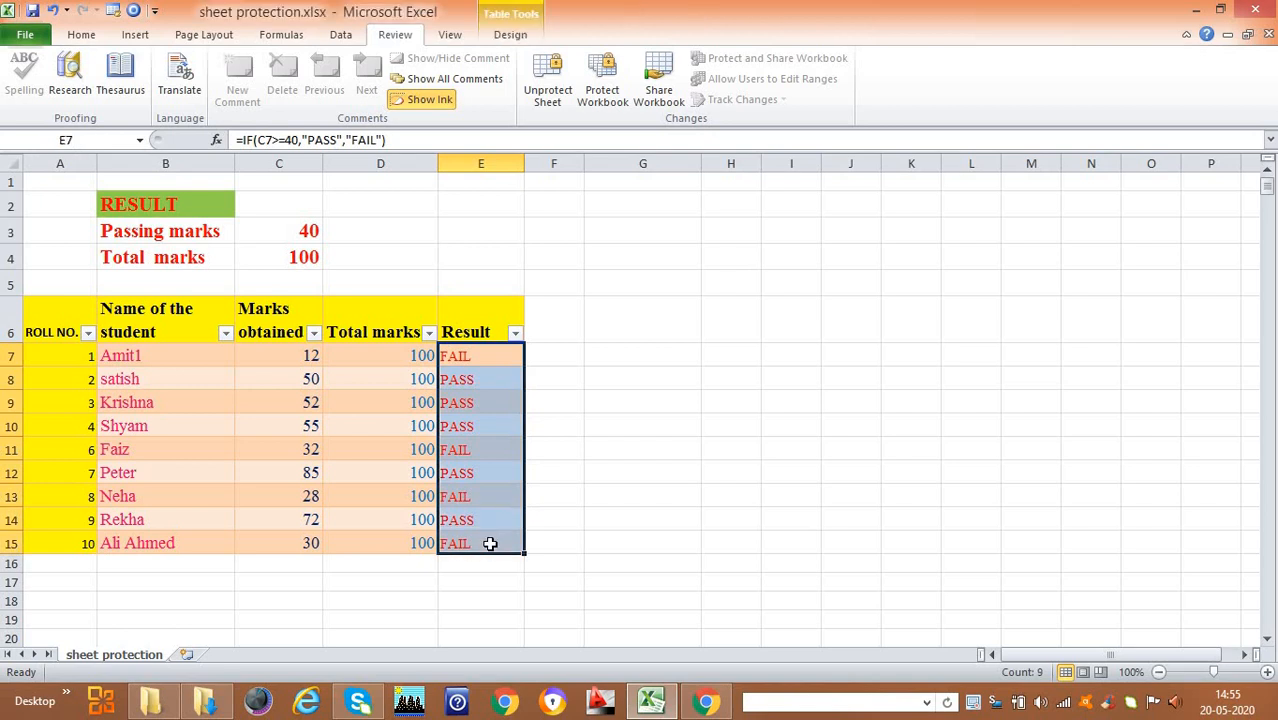
{"action": "left_click", "coordinate": [493, 389]}
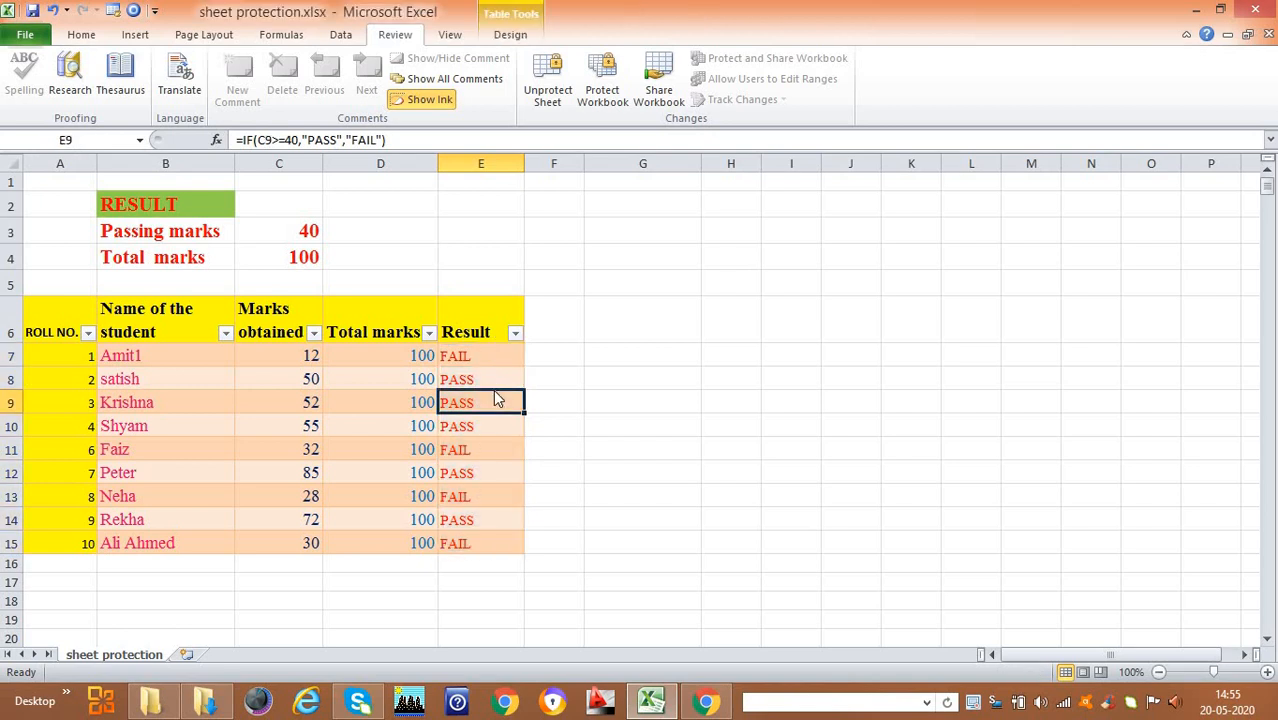
{"action": "double_click", "coordinate": [493, 389]}
{"action": "left_click", "coordinate": [645, 419]}
Check whether cell formatting options are available for the Marks obtained cells on the protected sheet.
{"action": "left_click_drag", "start_coordinate": [283, 355], "coordinate": [289, 492]}
{"action": "left_click", "coordinate": [585, 330]}
{"action": "left_click_drag", "start_coordinate": [280, 352], "coordinate": [290, 564]}
{"action": "right_click", "coordinate": [279, 416]}
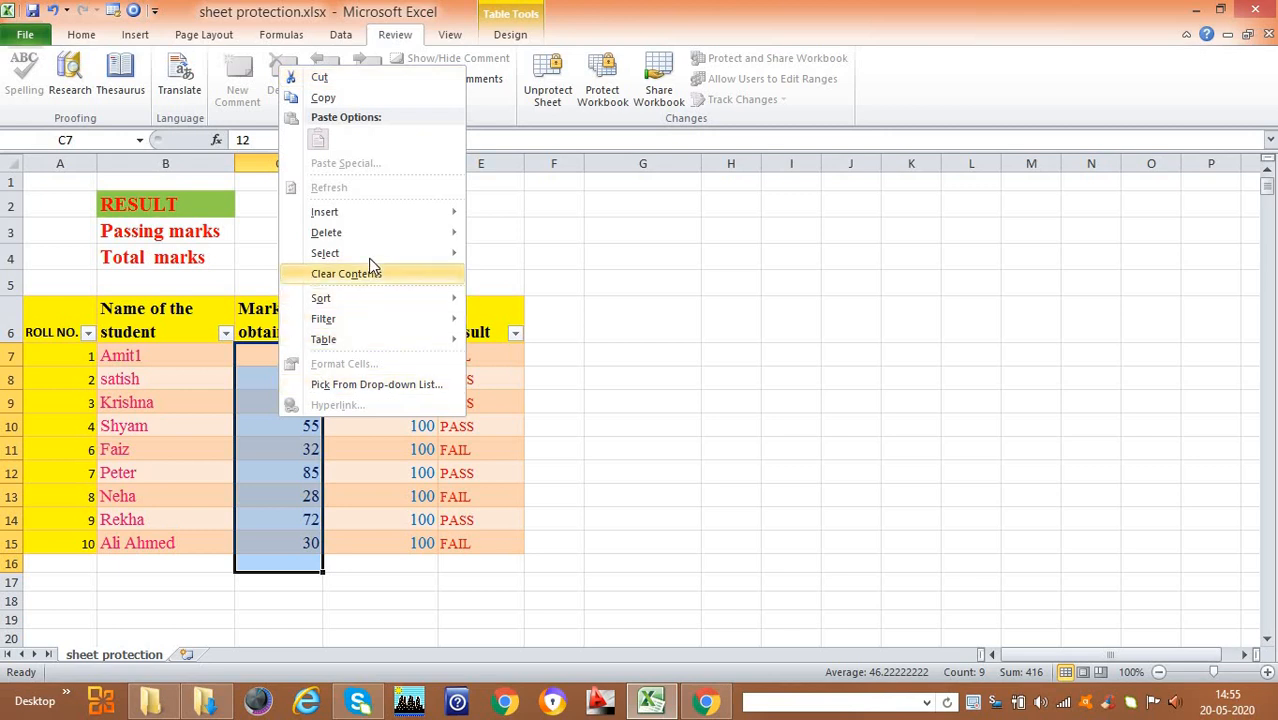
{"action": "left_click", "coordinate": [680, 333]}
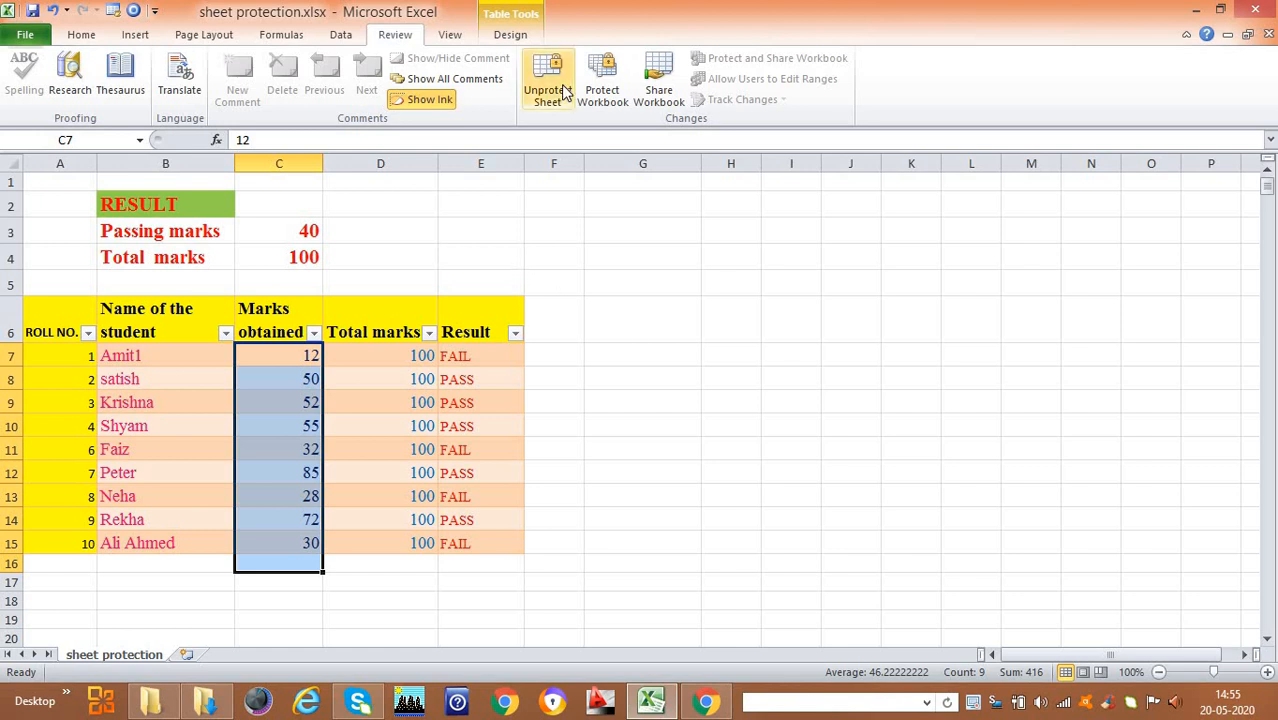
{"action": "left_click", "coordinate": [556, 230]}
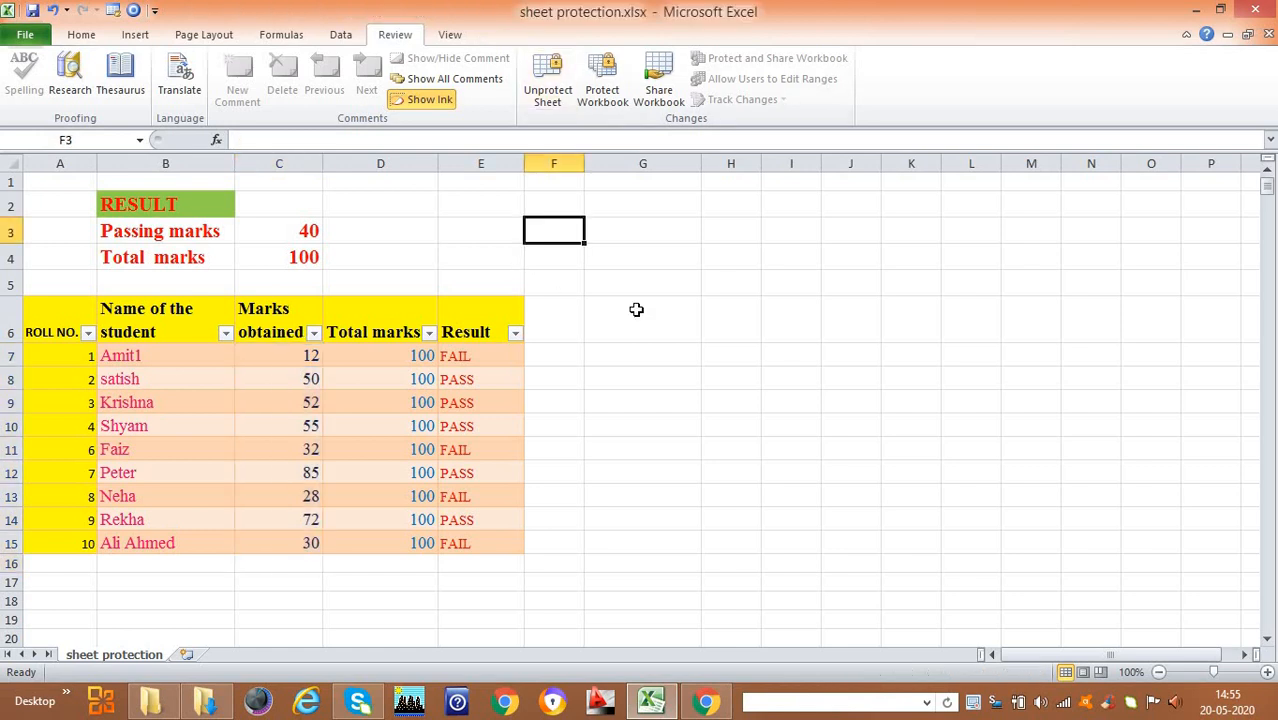